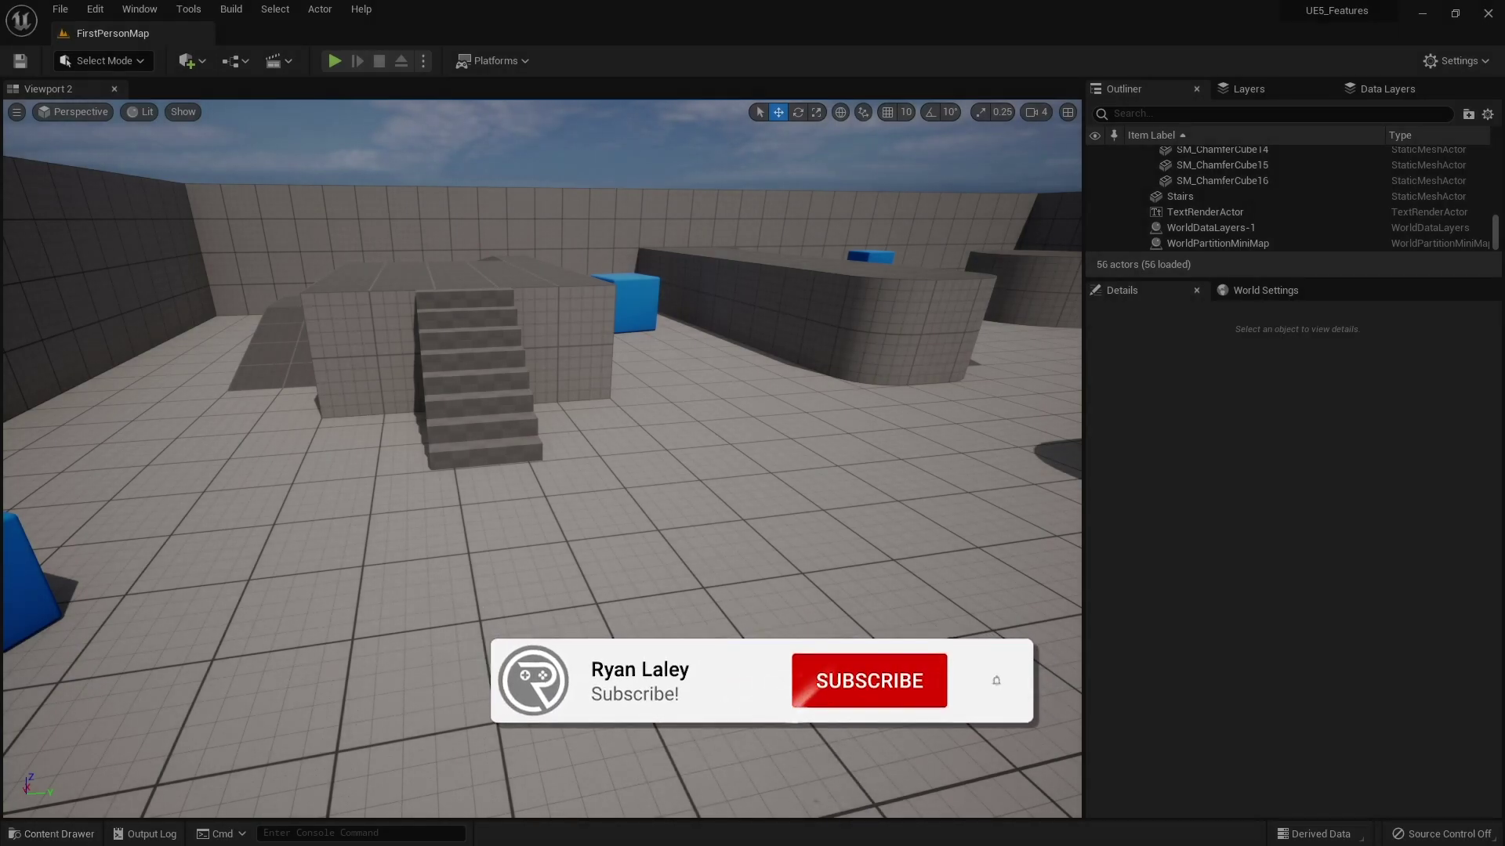
Open the SM_Chair static mesh from the StarterContent Props folder and display its simple collision
click(57, 835)
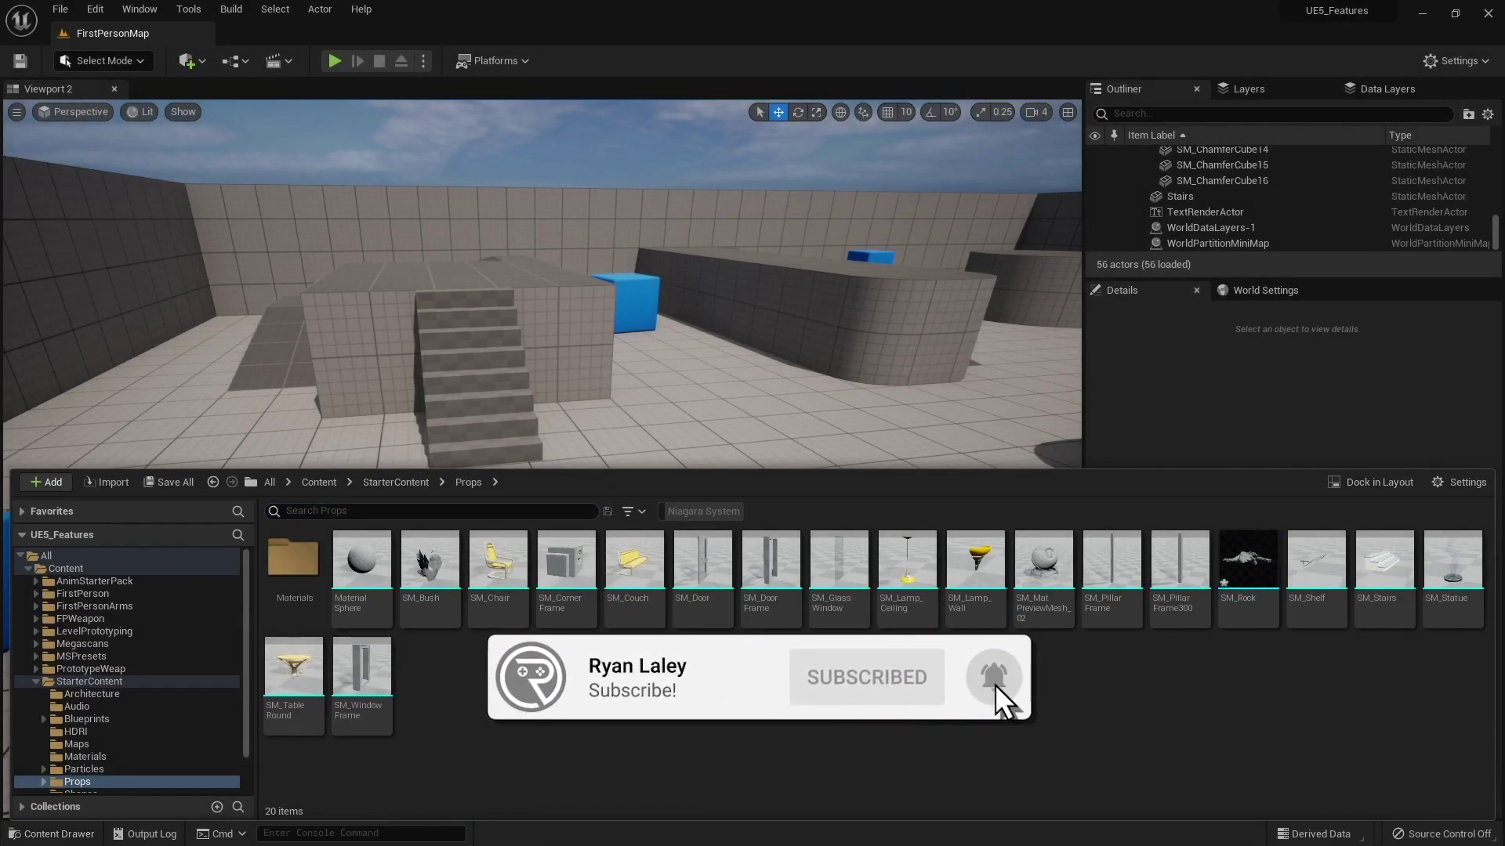
double_click(501, 565)
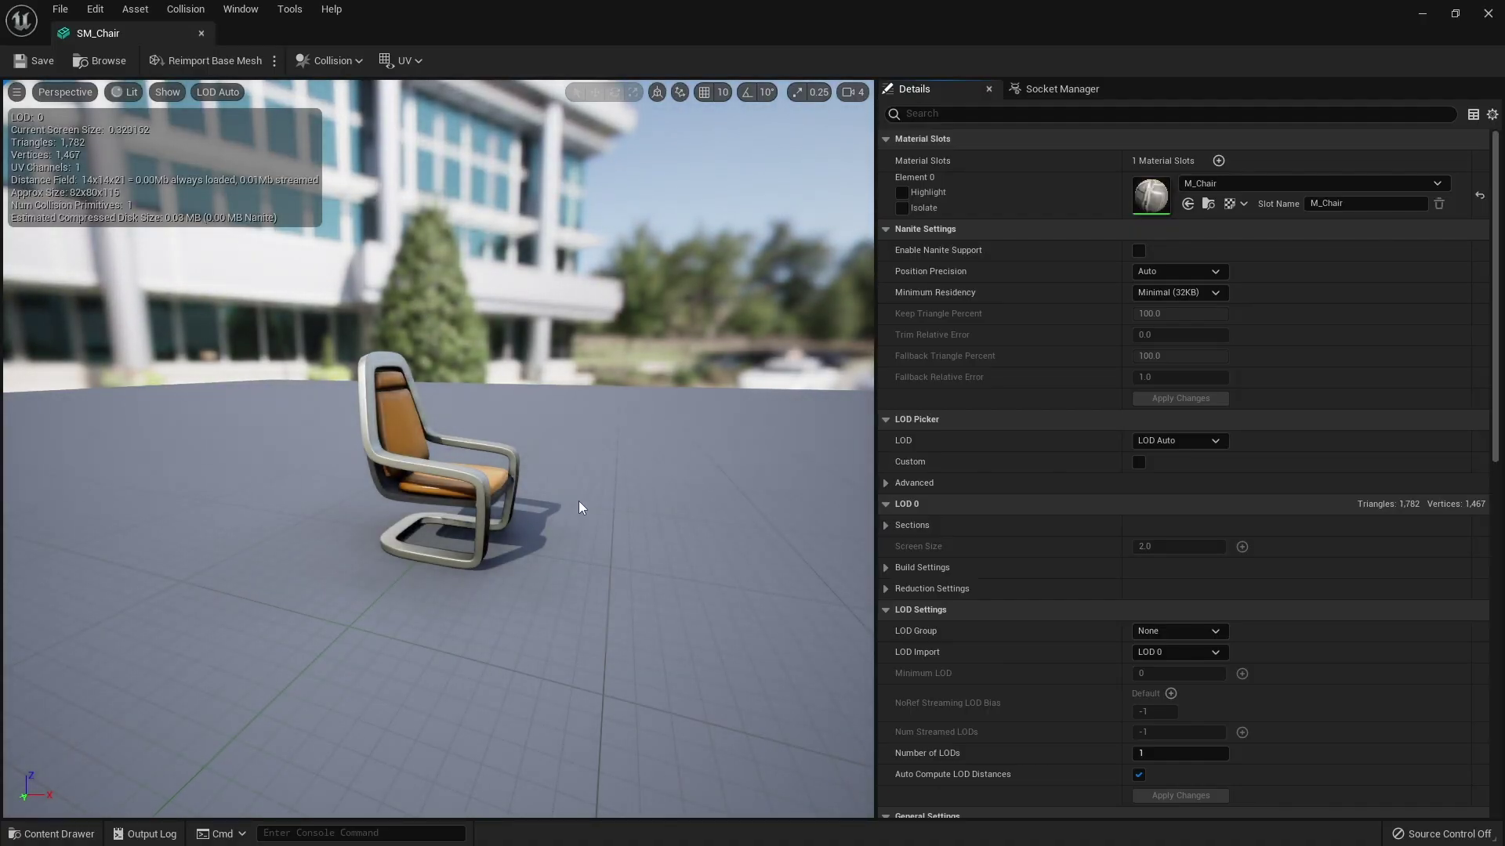
drag(578, 501, 407, 174)
click(168, 92)
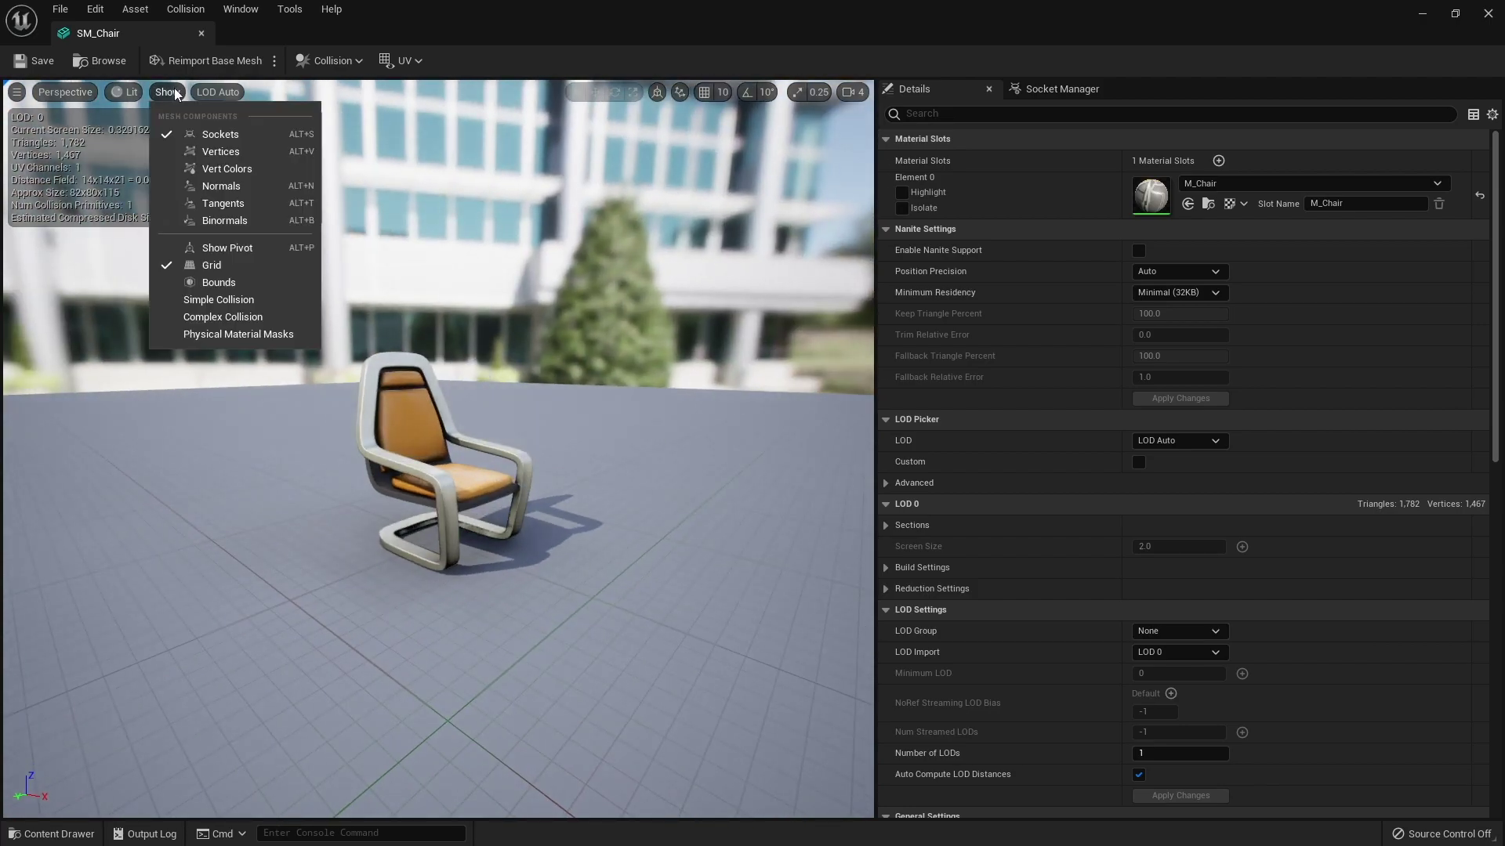
click(241, 299)
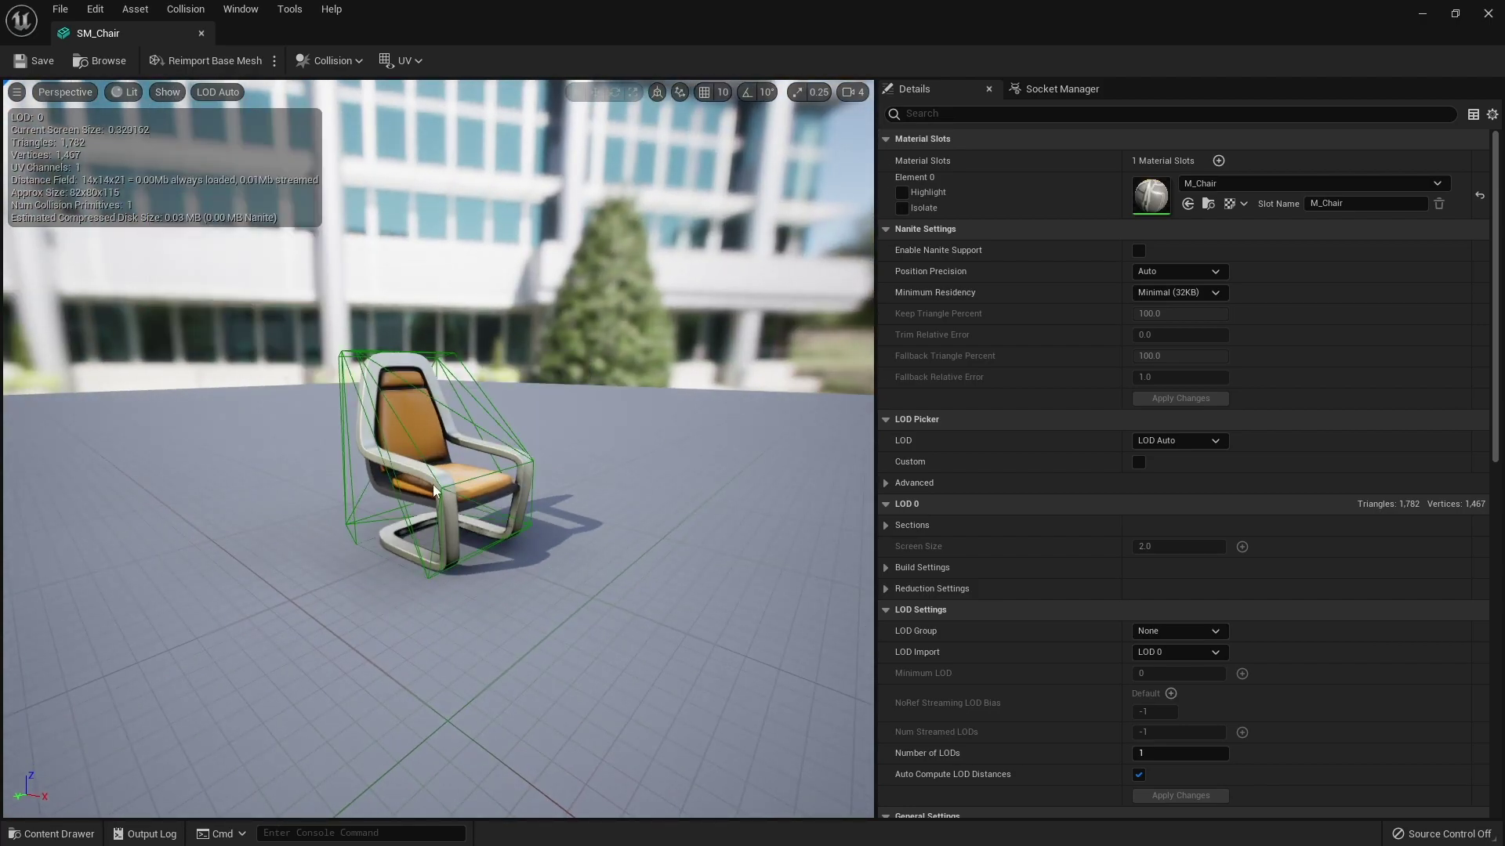
Inspect the chair's existing simple collision hull from several angles and delete it
drag(433, 484, 235, 548)
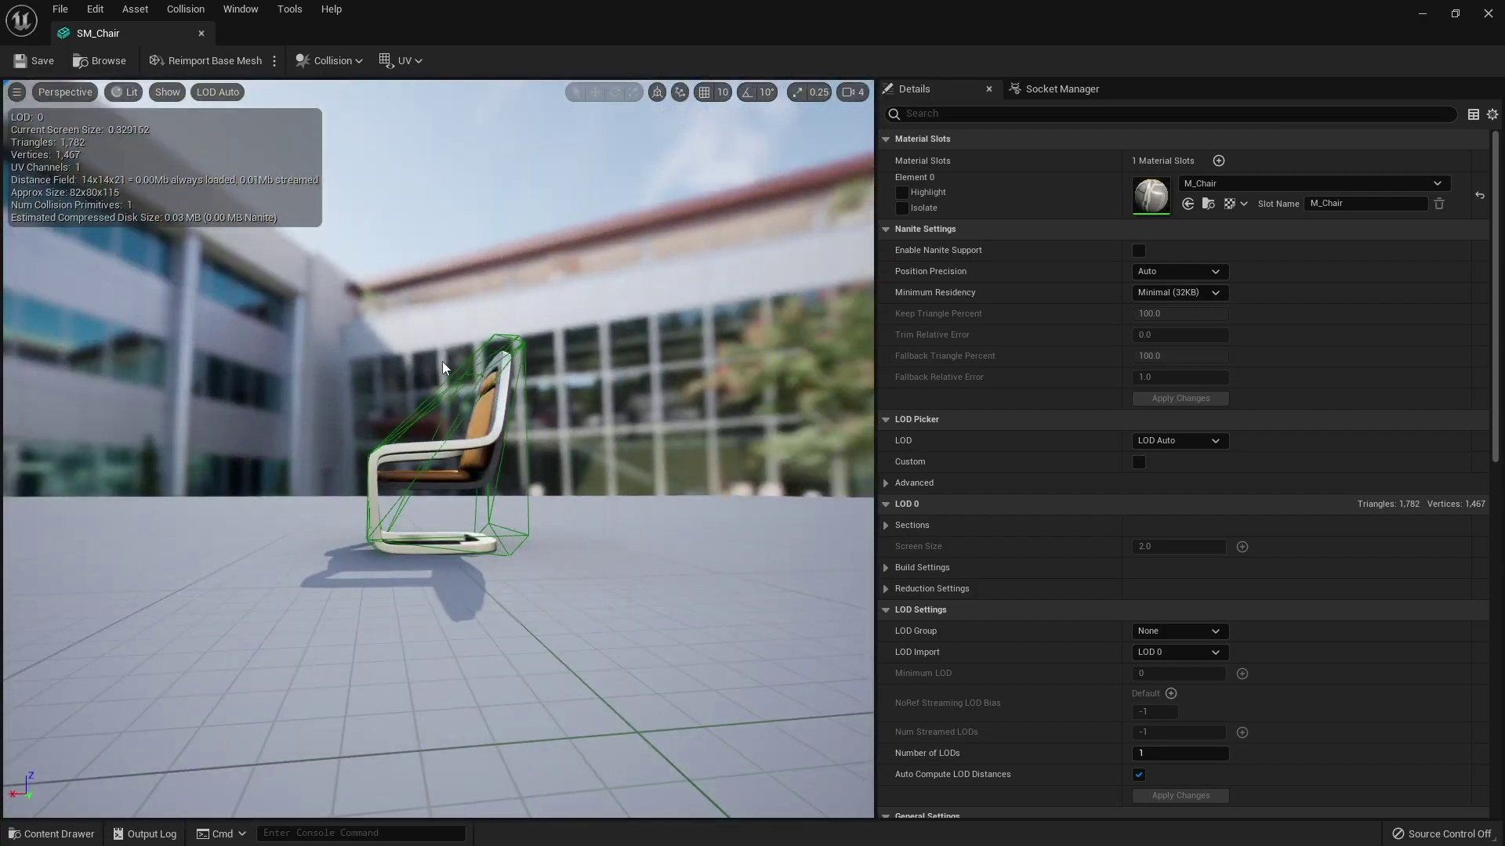
mouse_move(409, 579)
mouse_down()
mouse_move(438, 573)
mouse_move(399, 568)
mouse_up()
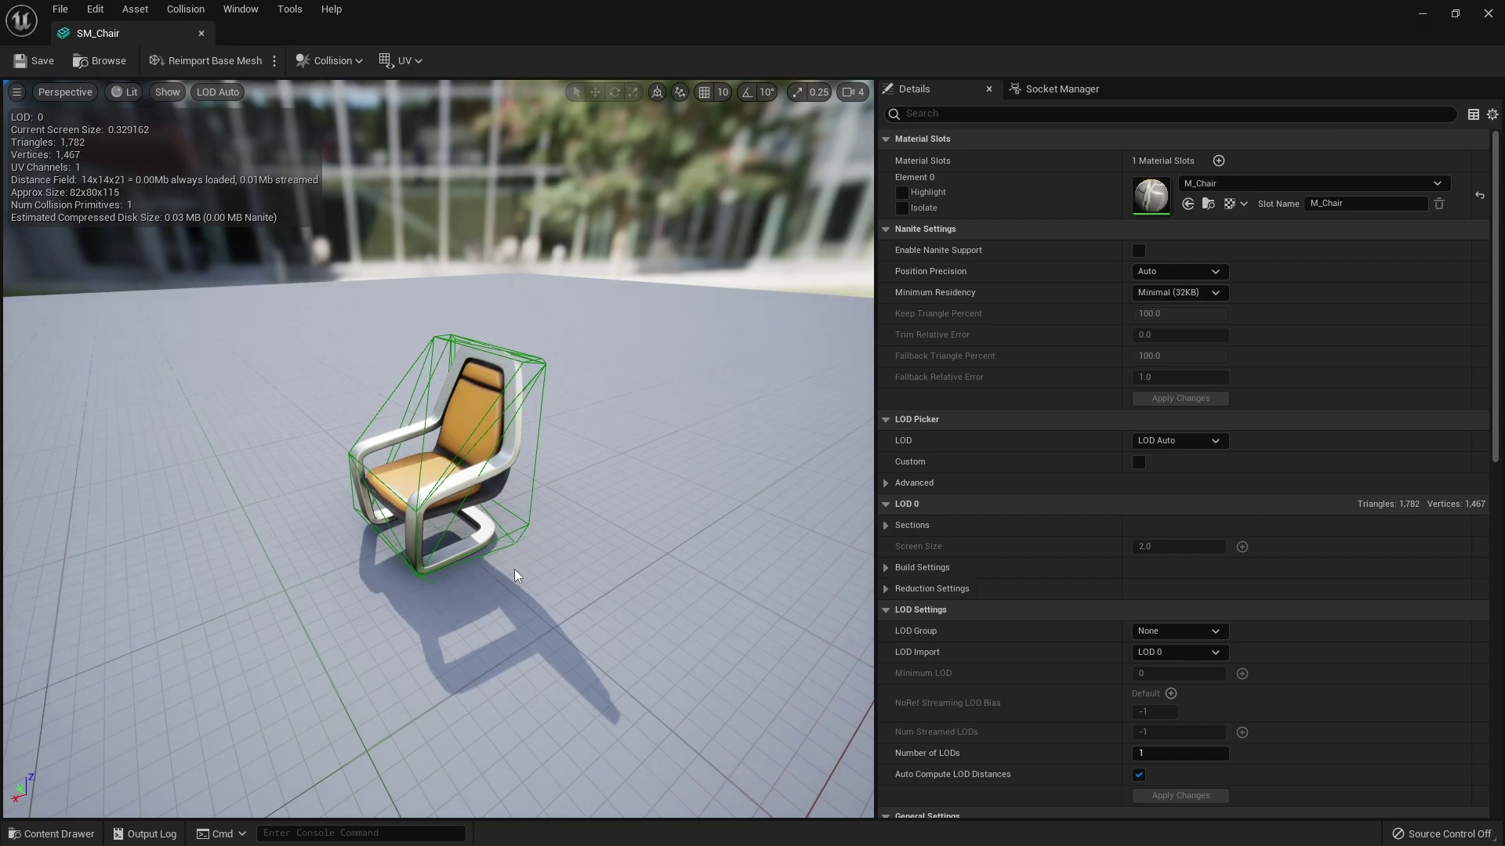
drag(514, 570, 479, 555)
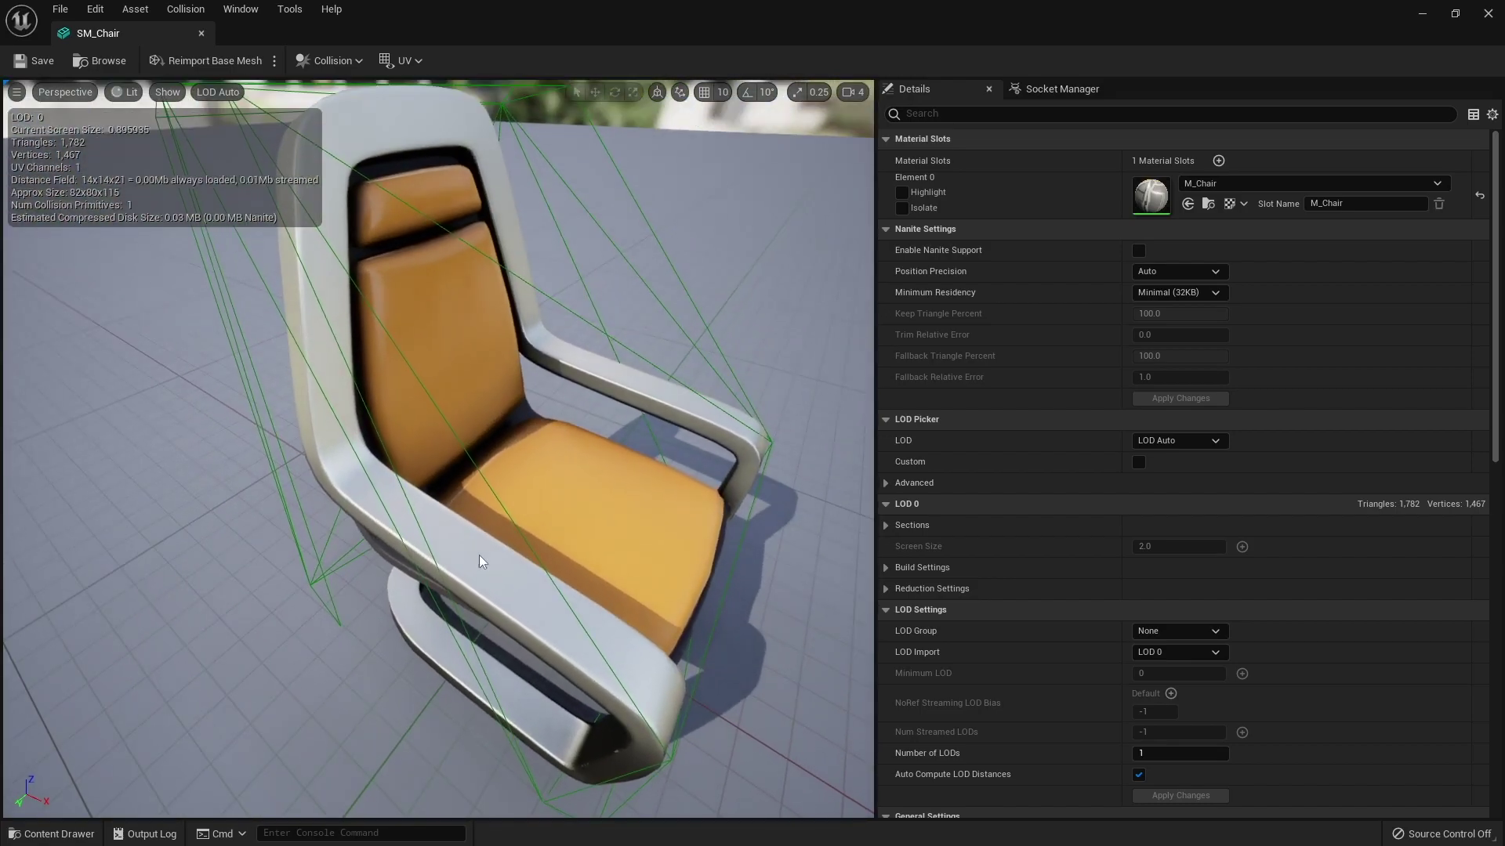
scroll(376, 324, down, 8)
drag(444, 392, 506, 429)
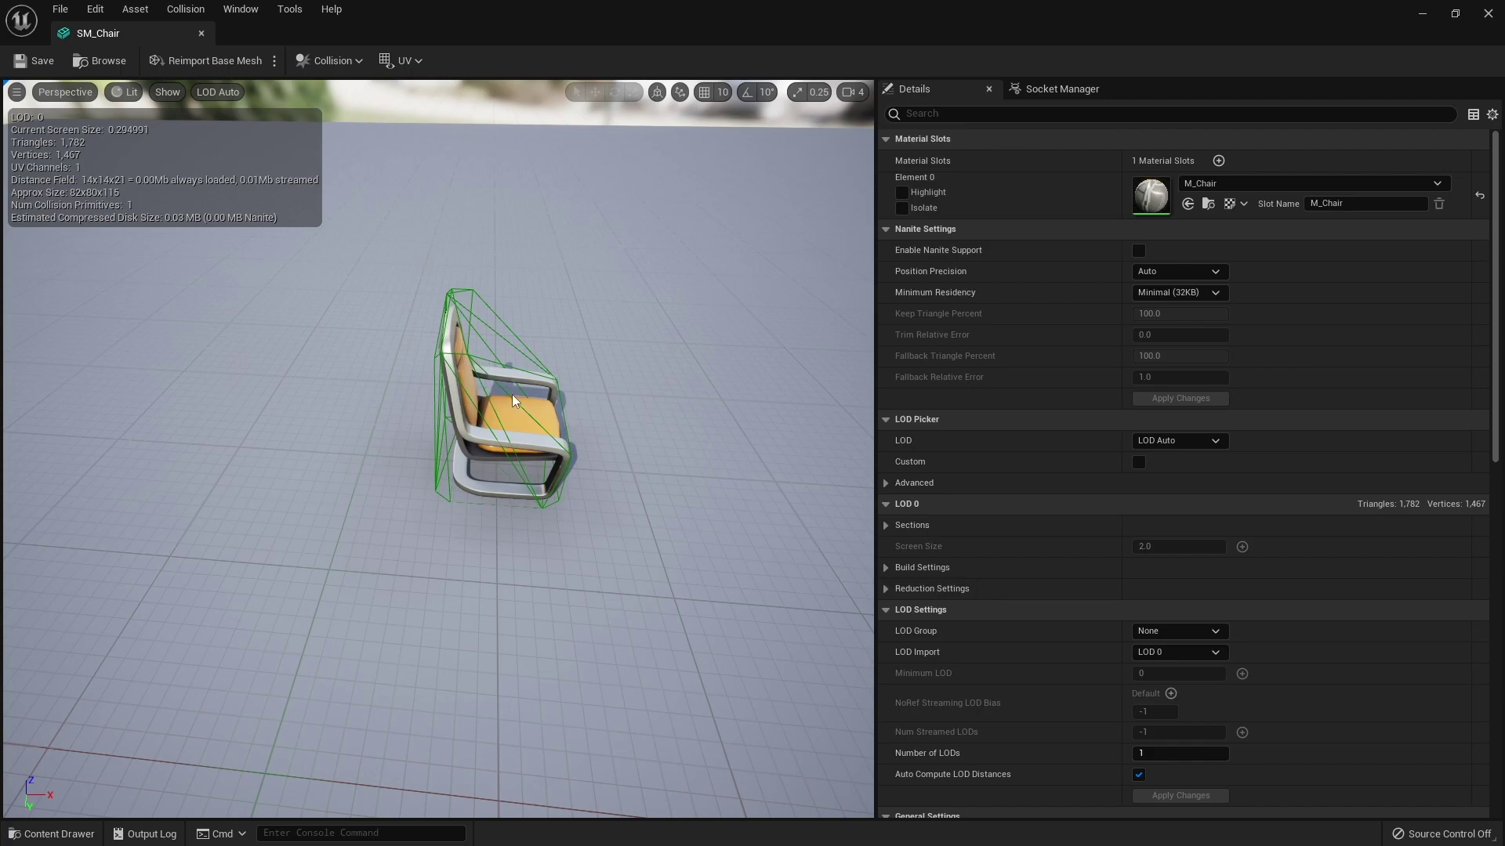
click(471, 356)
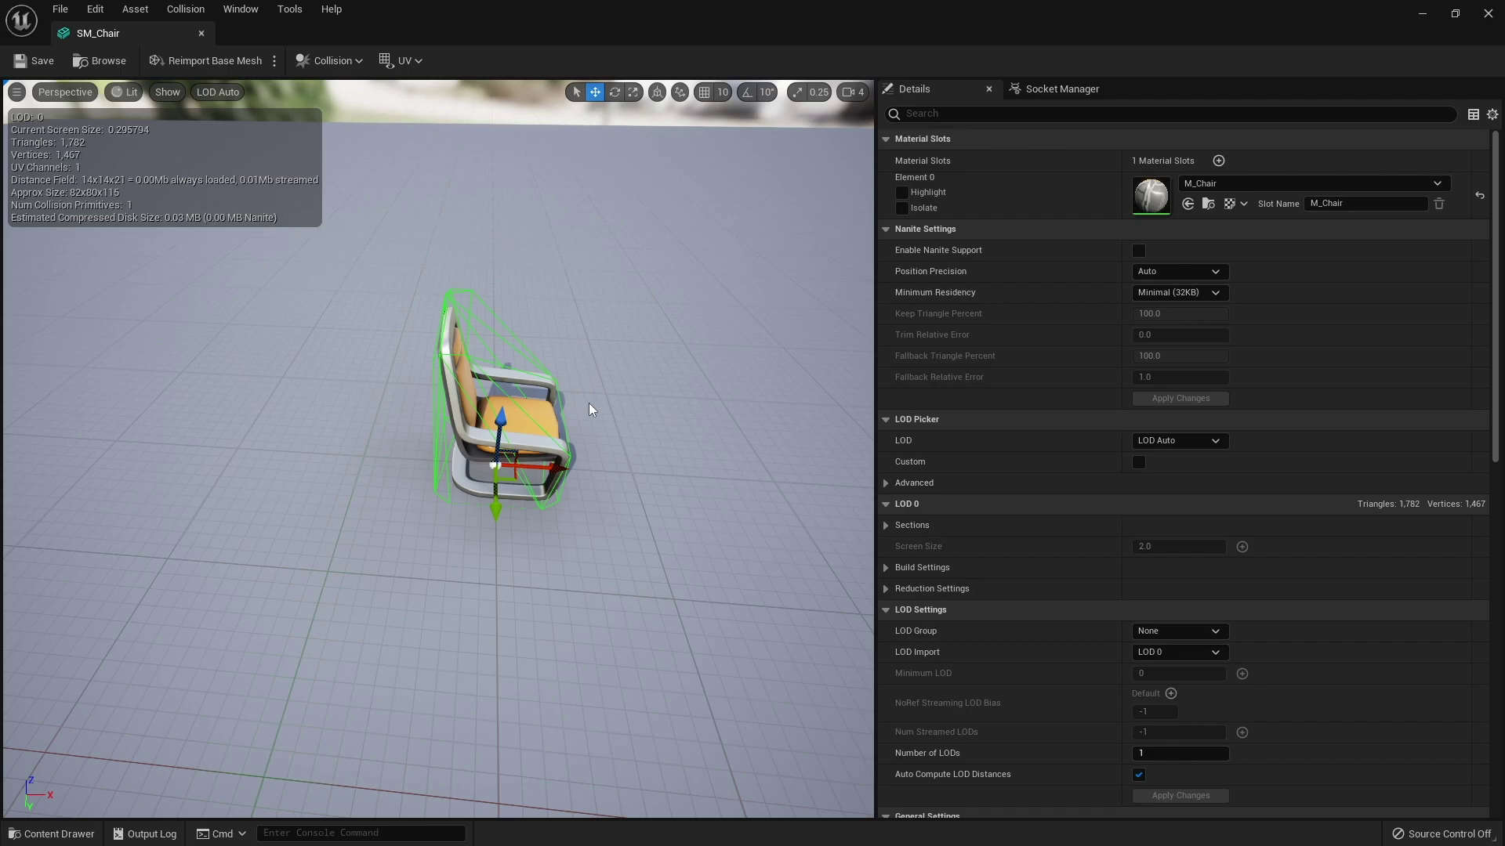
key(Delete)
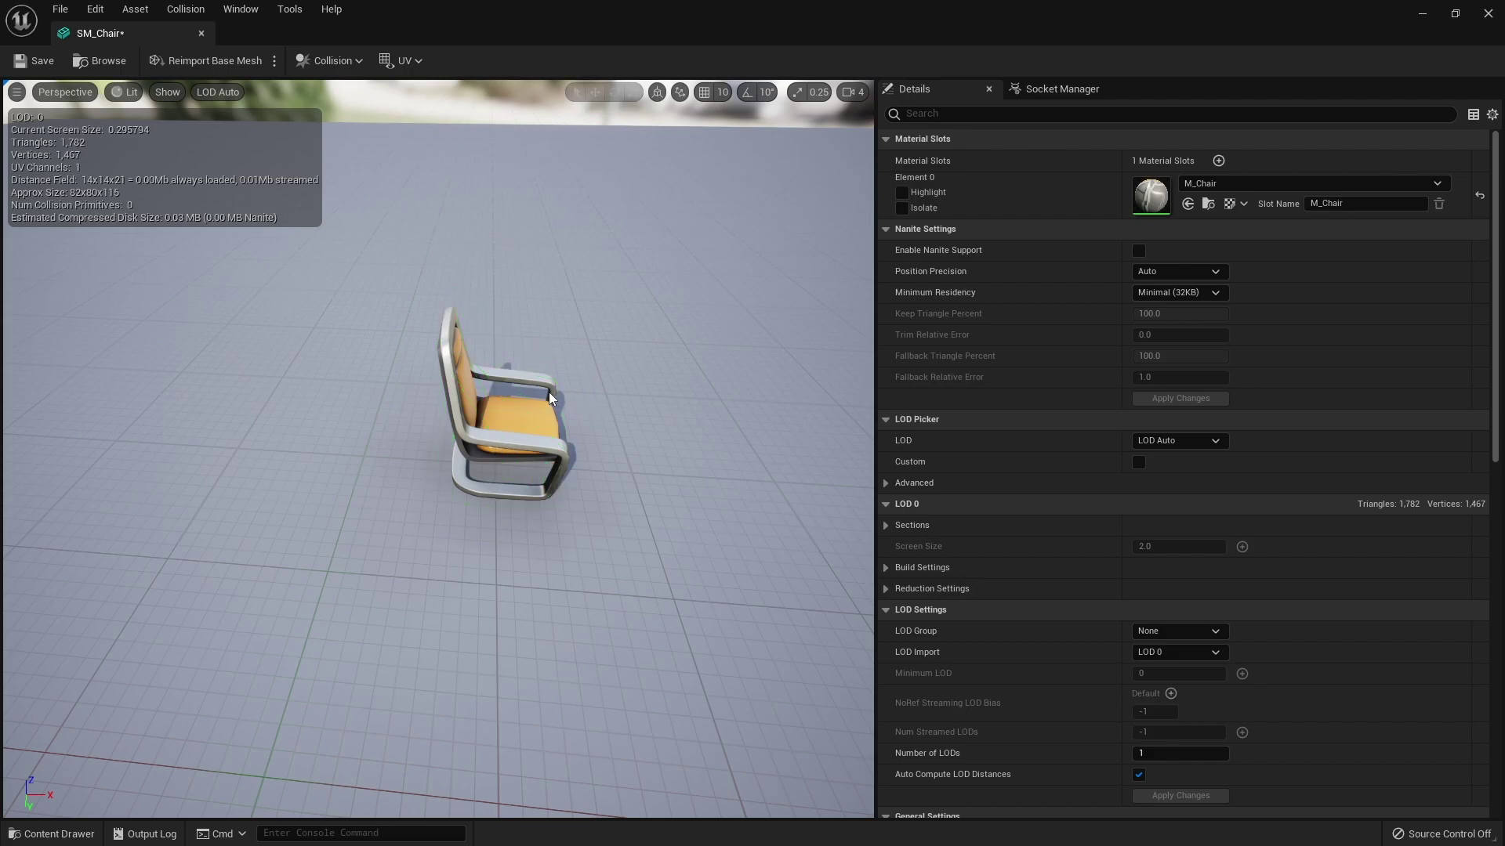
Add a box simplified collision to the chair
click(188, 10)
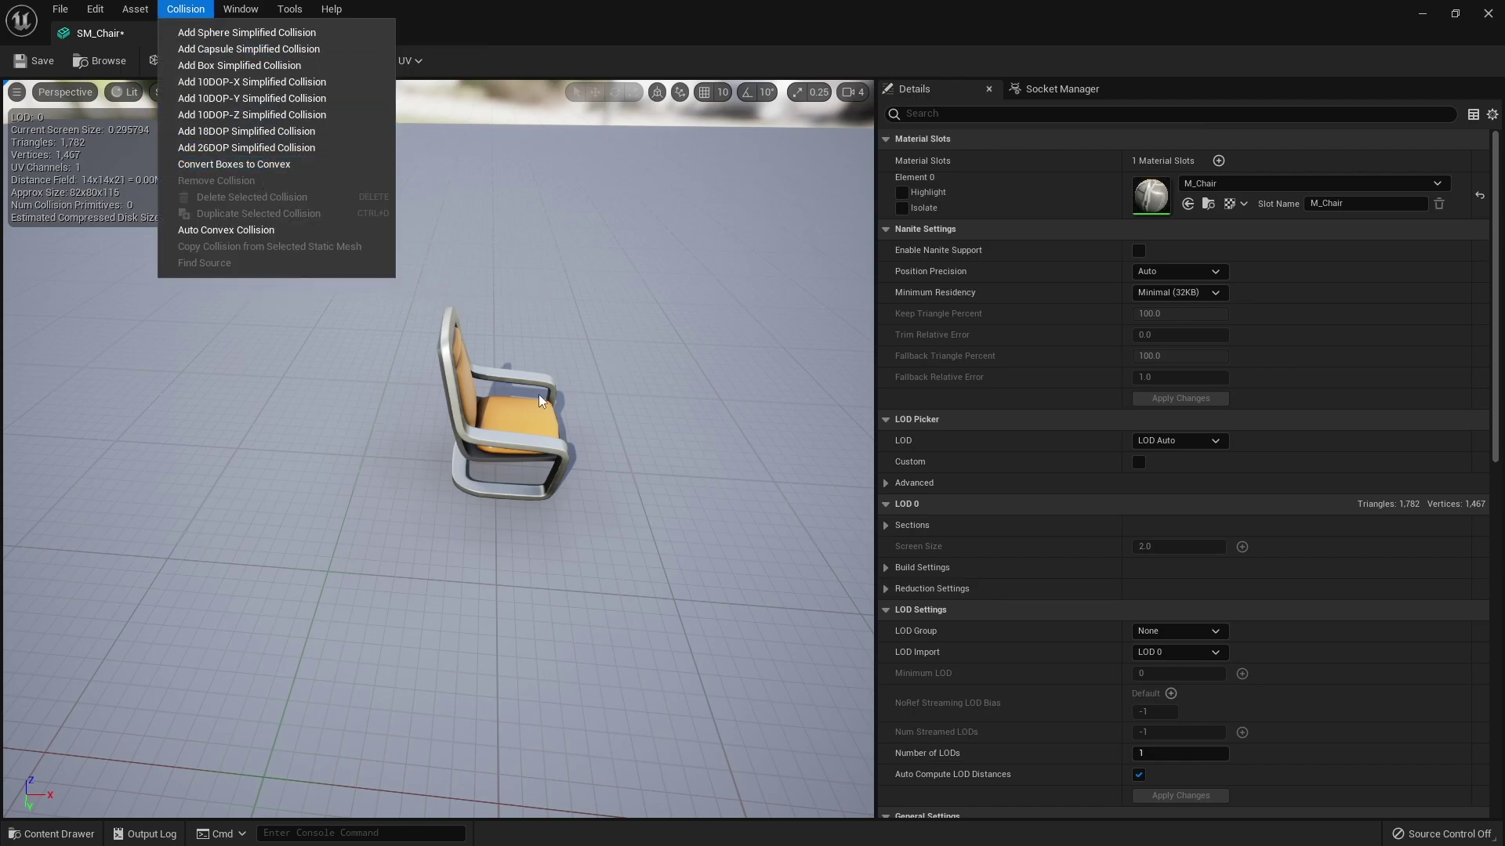
drag(538, 393, 484, 384)
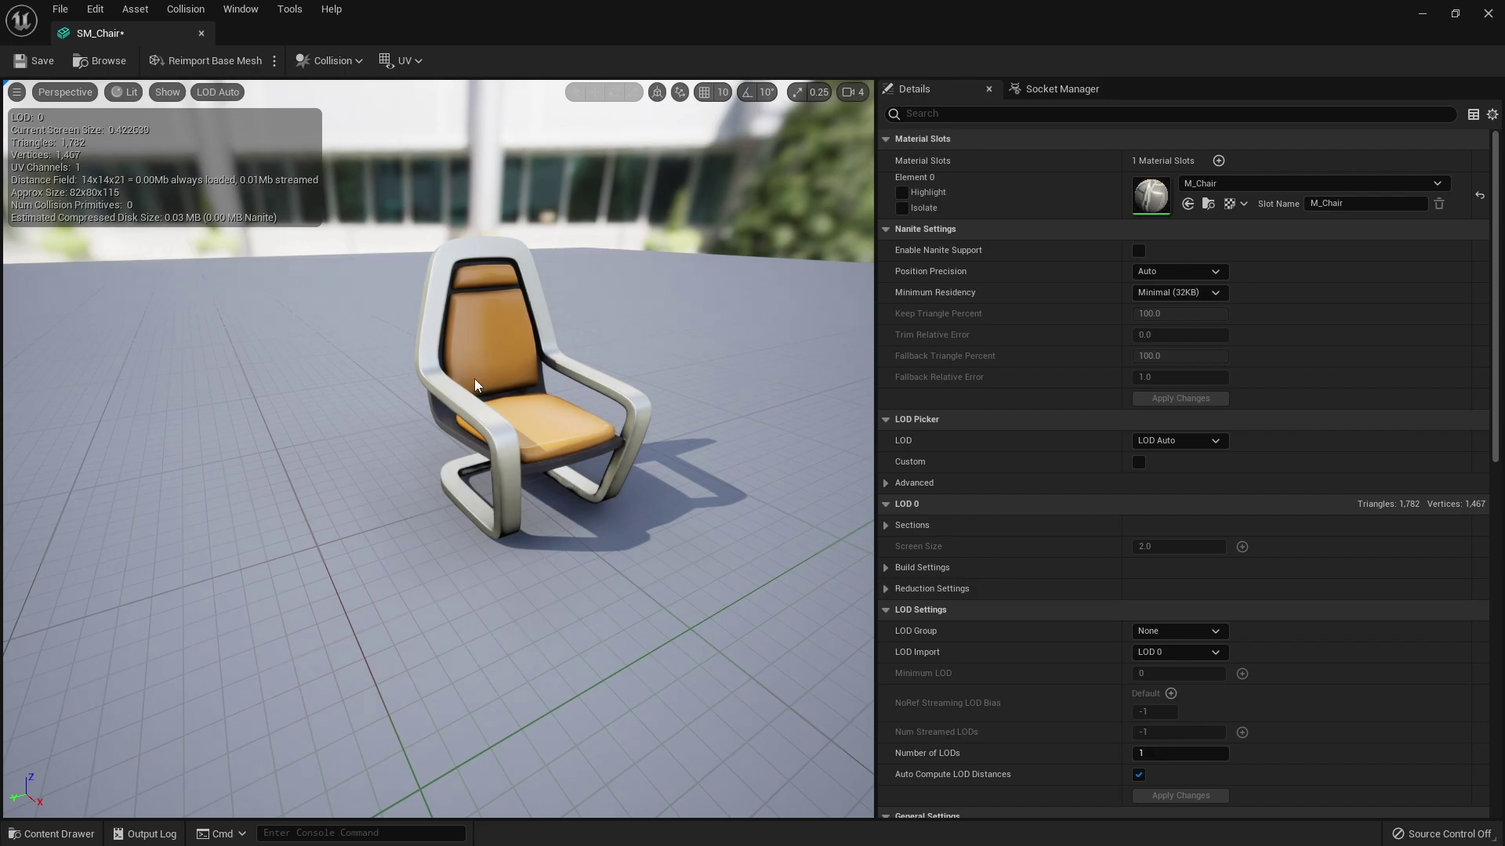
click(183, 12)
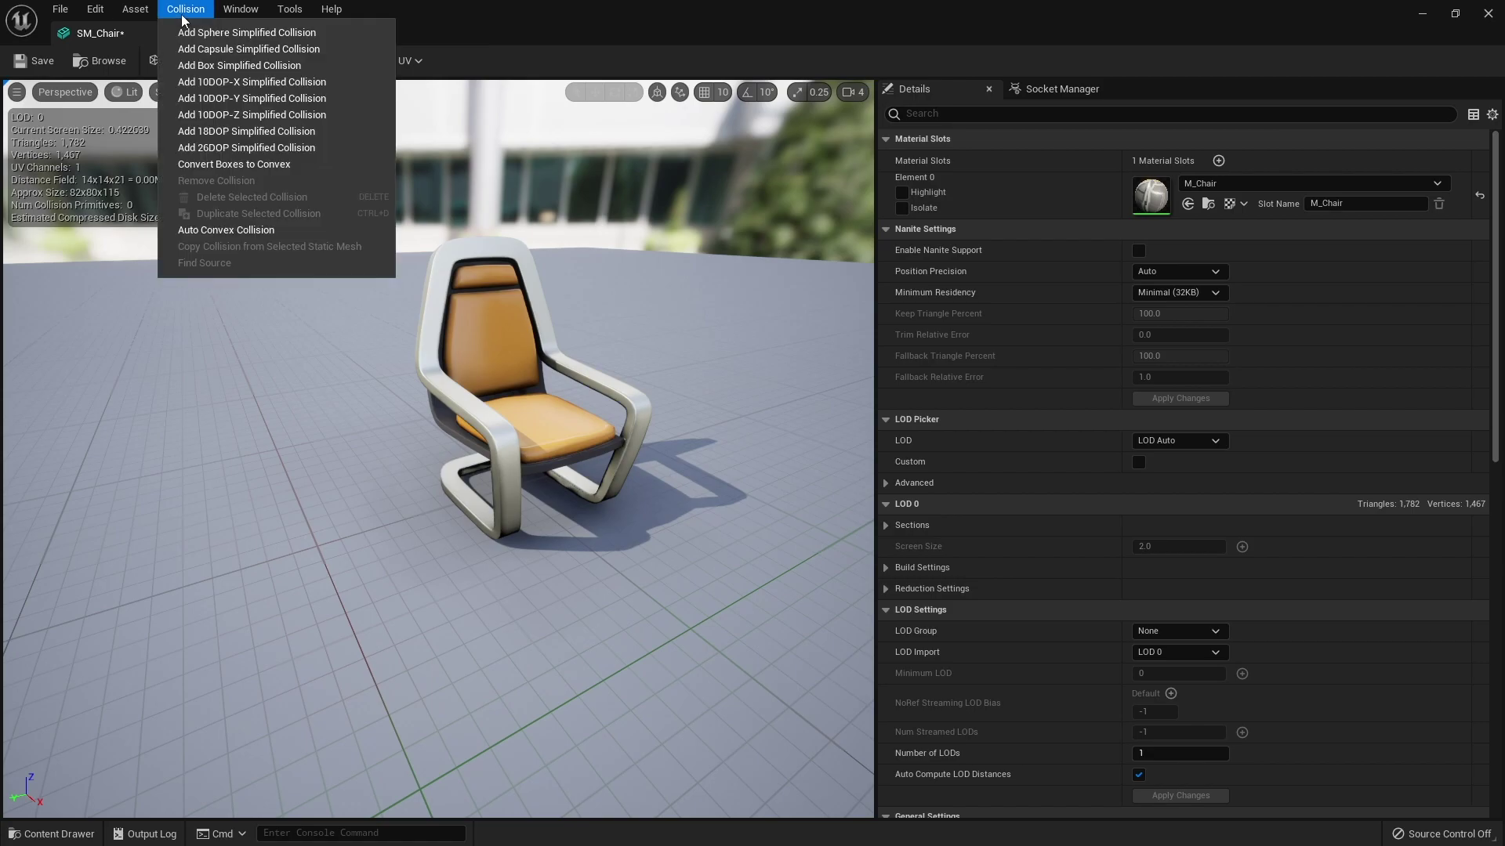
click(238, 66)
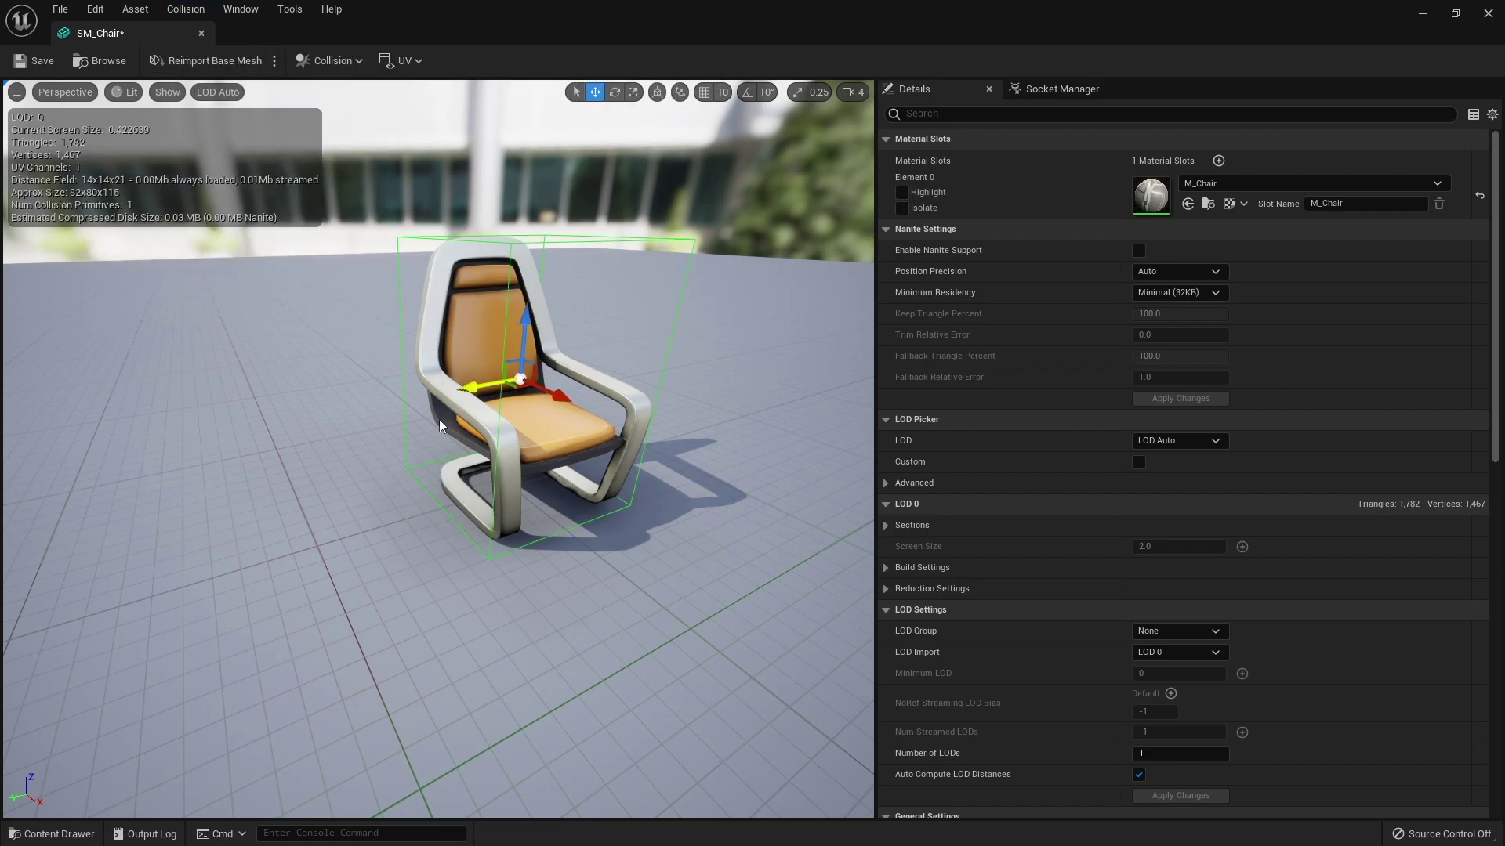
Flatten the box collision and lower it so it encloses the chair's base up to seat height
alt+drag(437, 421, 596, 421)
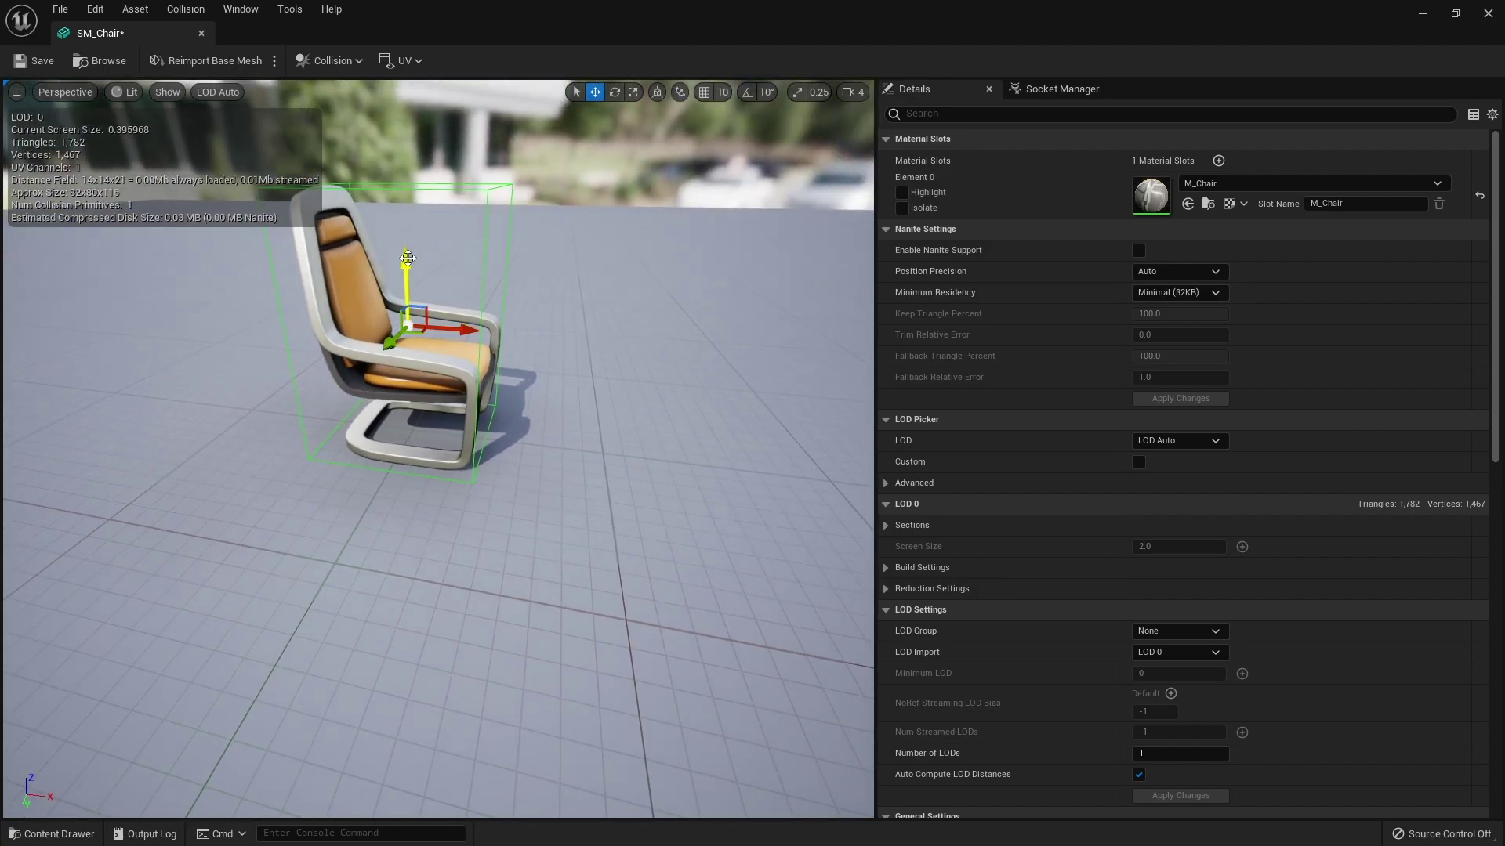
drag(404, 251, 405, 335)
key(r)
key(w)
drag(410, 276, 412, 352)
key(r)
key(w)
key(r)
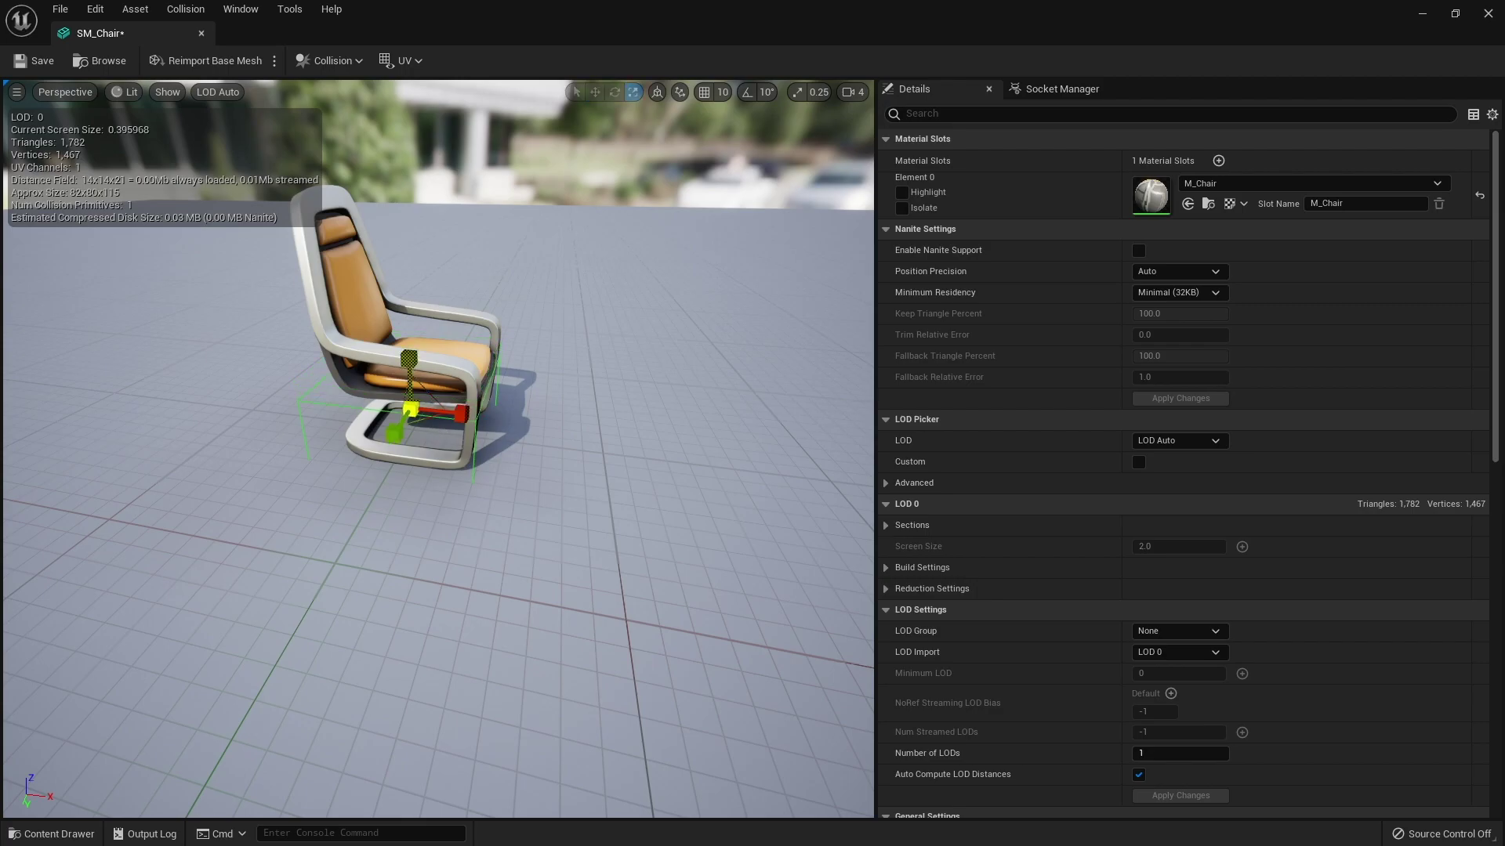
key(w)
drag(408, 362, 545, 385)
Add a second box simplified collision and scale it down for an armrest
right_drag(477, 366, 537, 379)
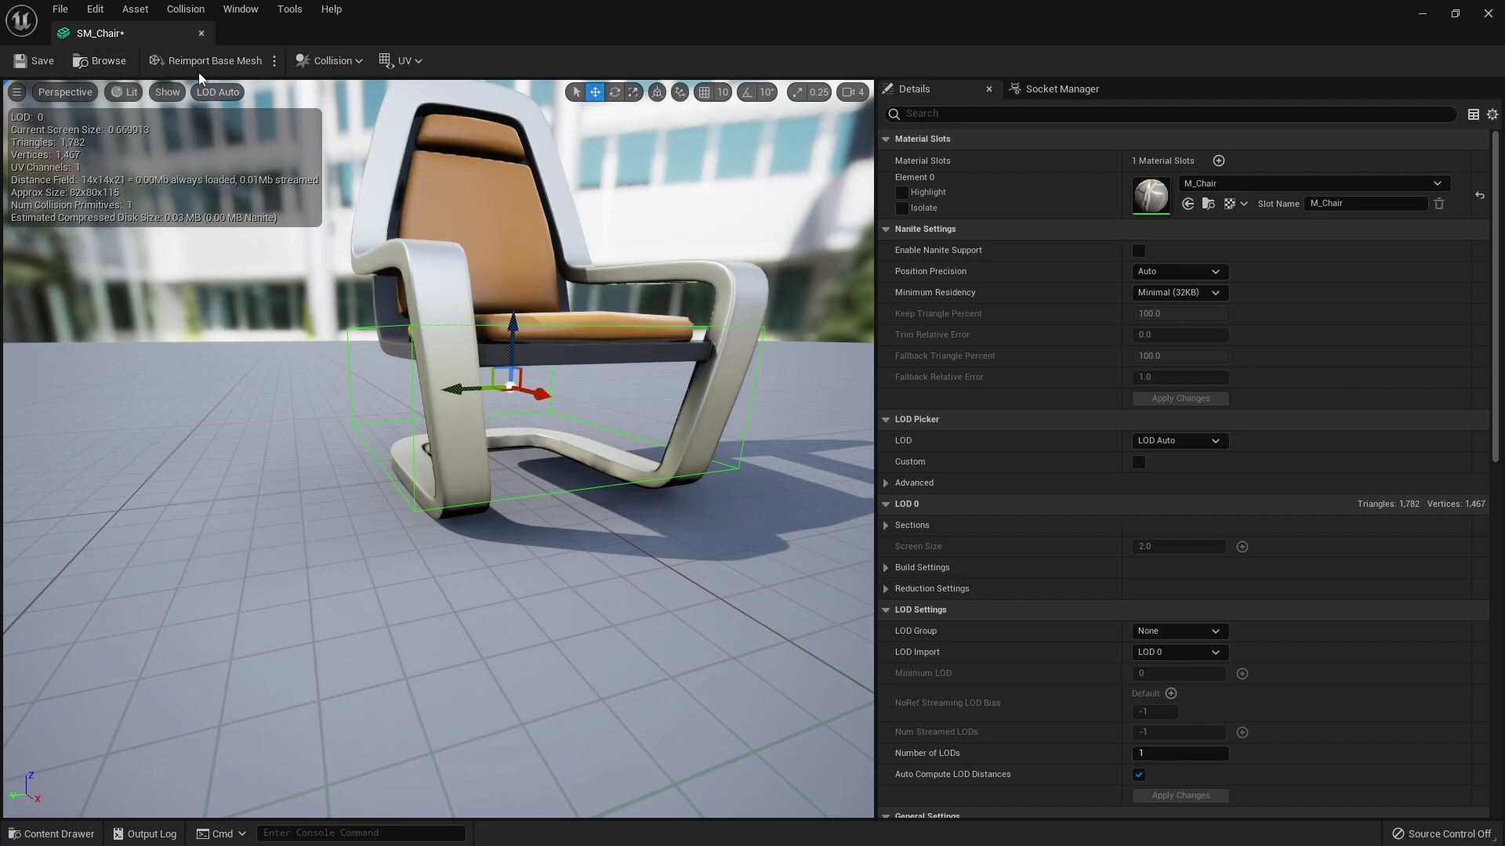
click(188, 11)
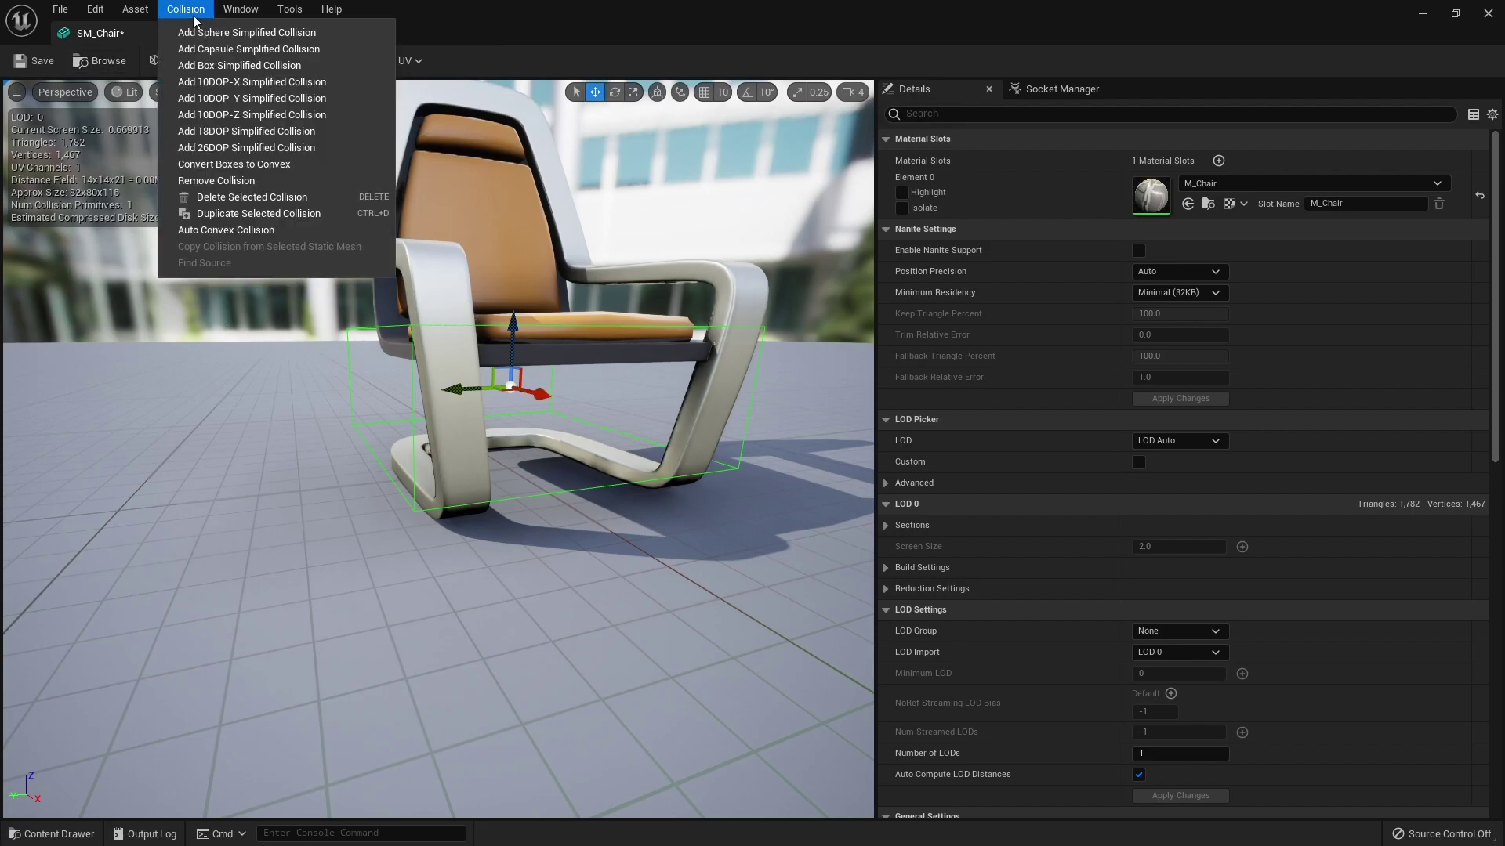
click(199, 62)
right_drag(560, 262, 470, 235)
key(r)
drag(665, 311, 725, 307)
right_drag(668, 342, 714, 342)
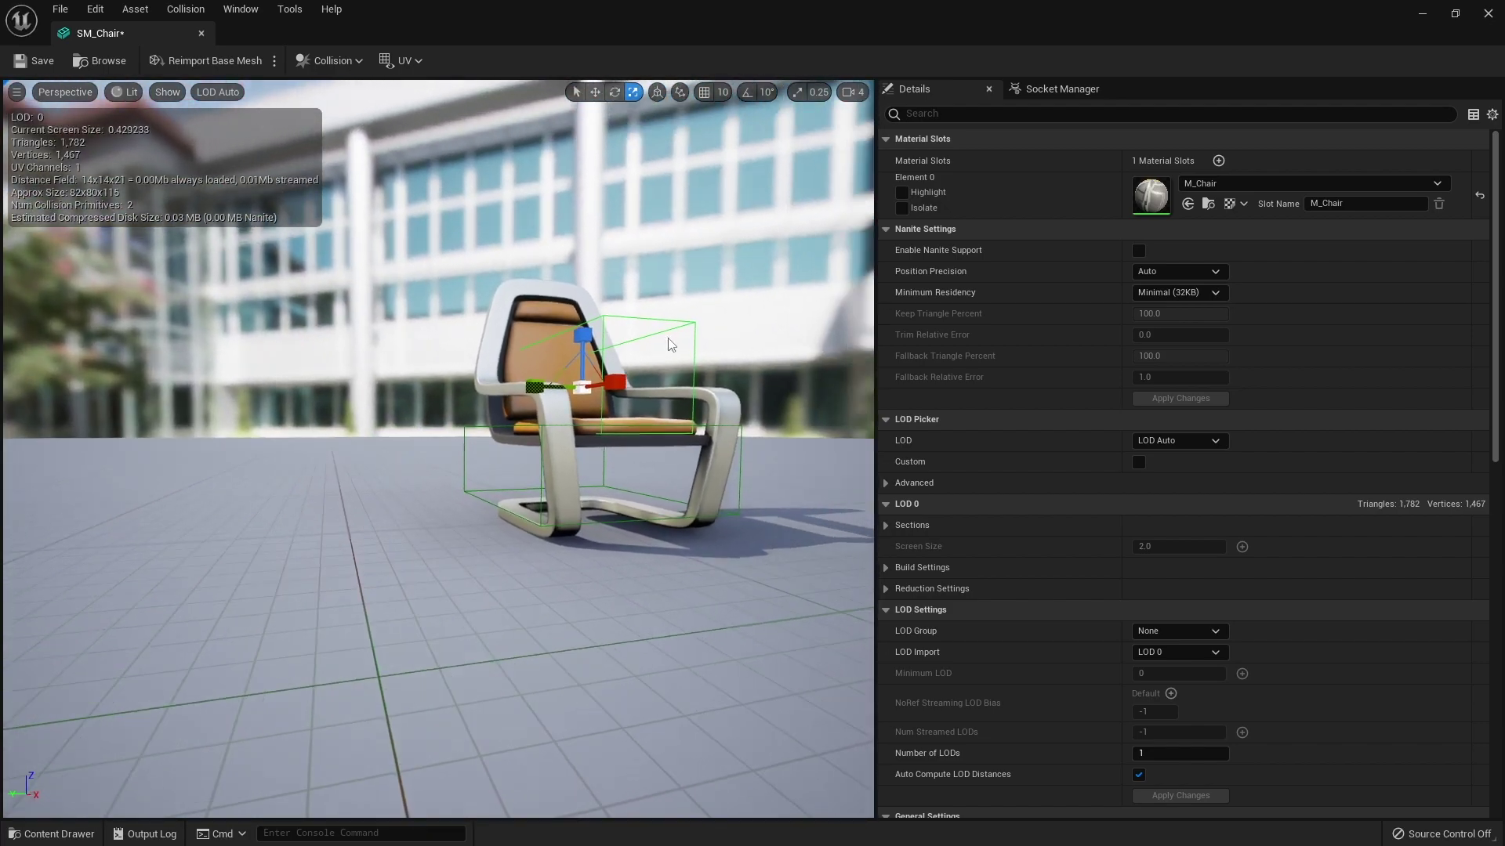
Move, scale and rotate the second box collision so it fits one slanted armrest and its leg
key(w)
drag(615, 372, 509, 444)
key(r)
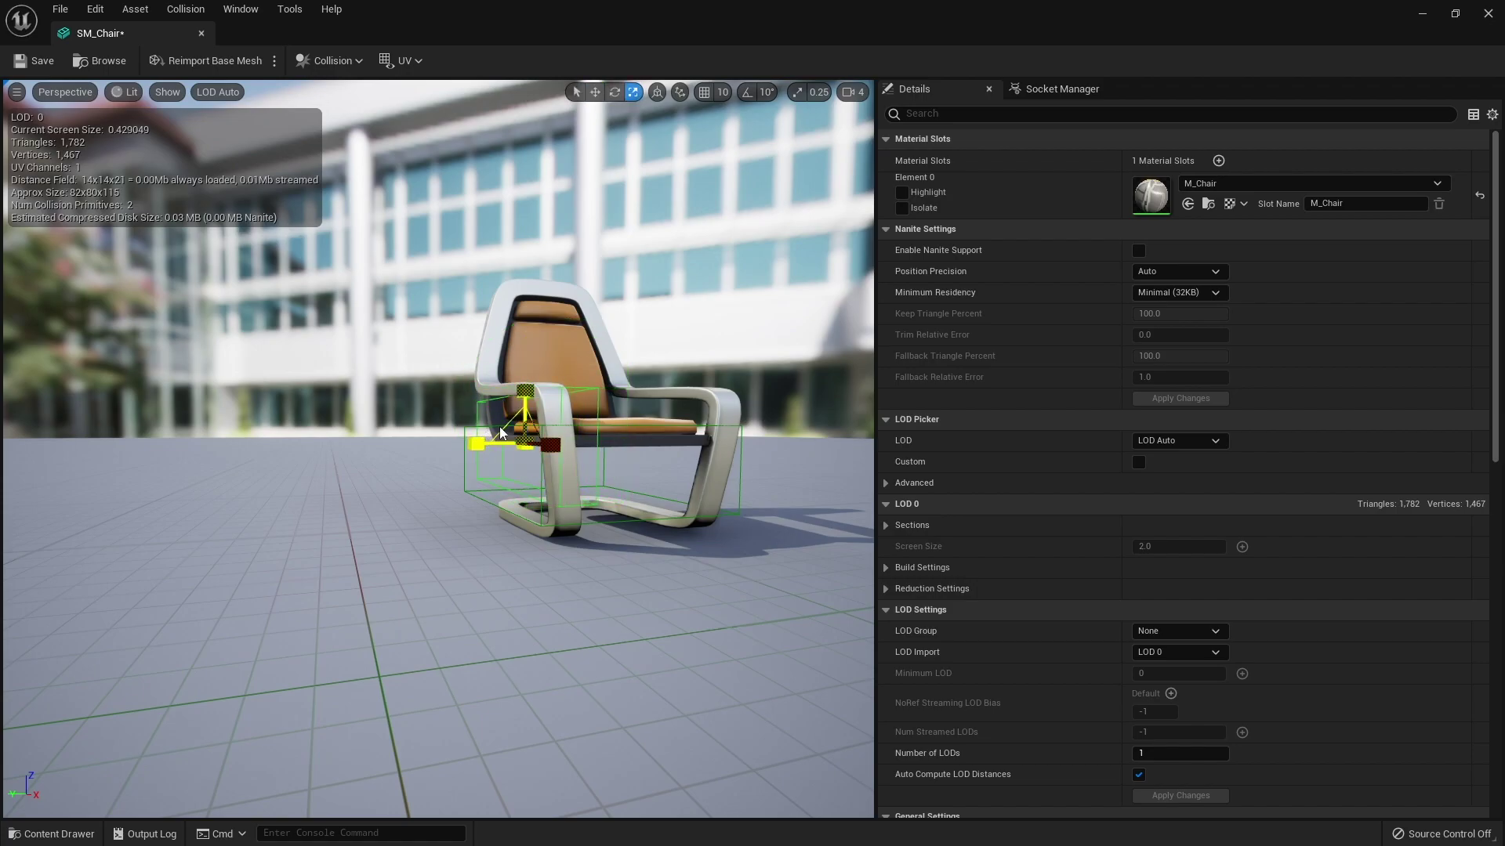
mouse_move(525, 390)
mouse_down()
mouse_move(525, 374)
mouse_move(494, 390)
mouse_move(509, 384)
mouse_up()
key(e)
alt+drag(666, 567, 572, 481)
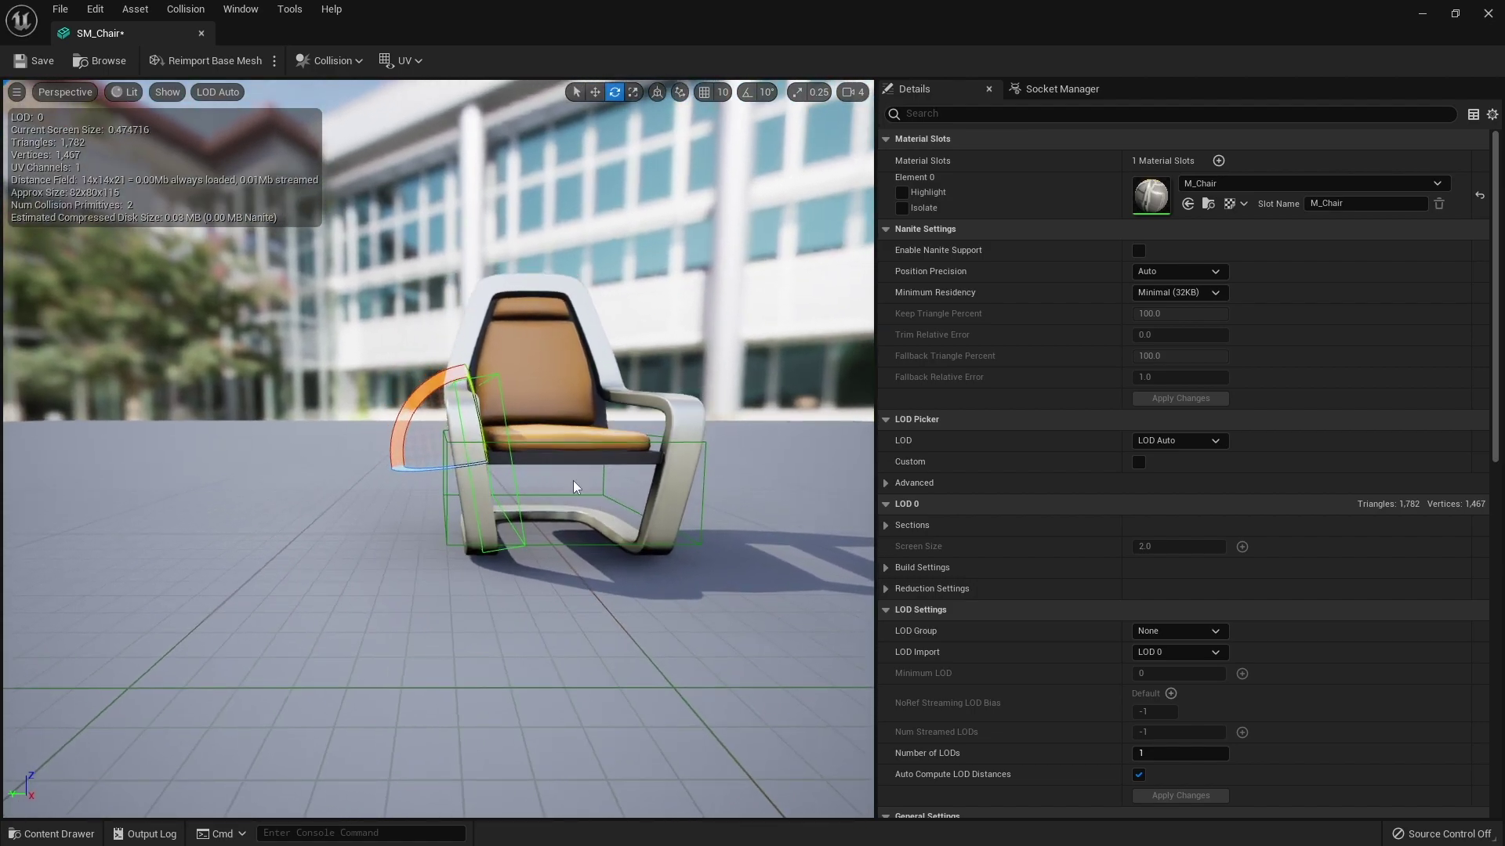
key(w)
click(677, 95)
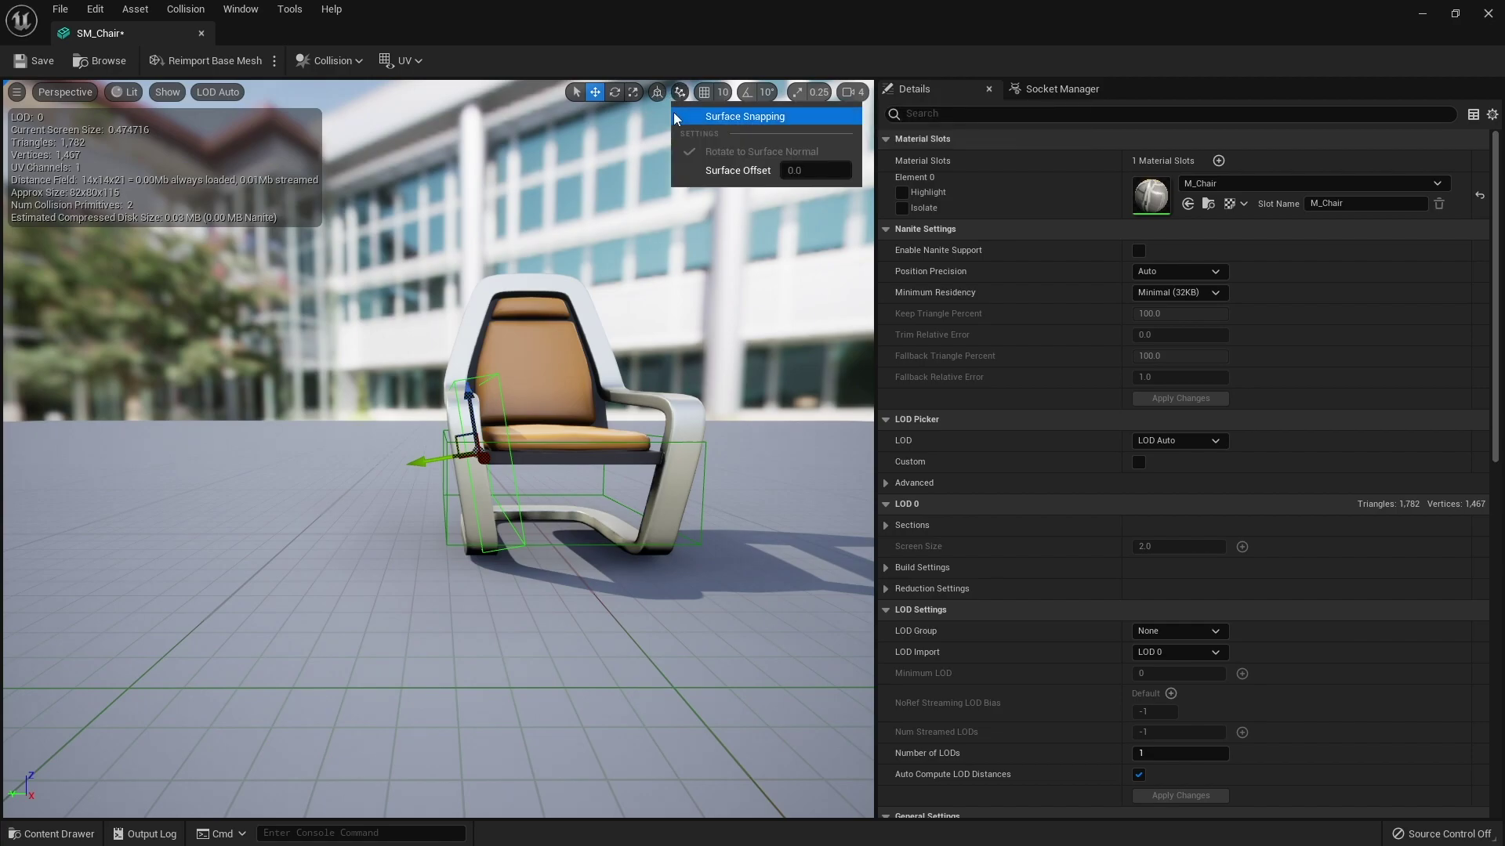
click(679, 98)
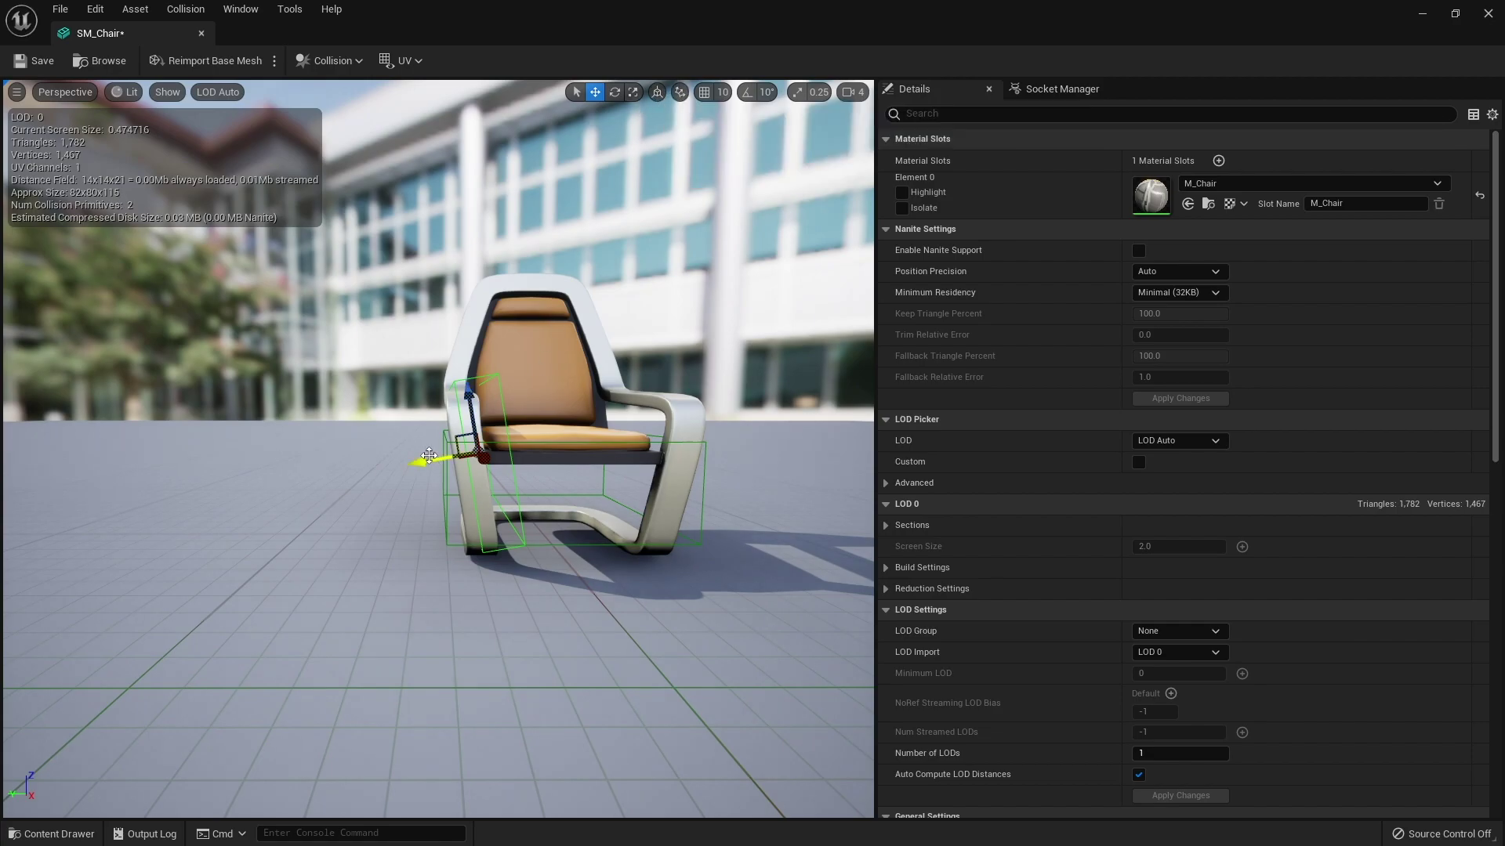
Duplicate the armrest's box collision, place the copy over the seat area and rotate it
drag(455, 436, 548, 460)
key(e)
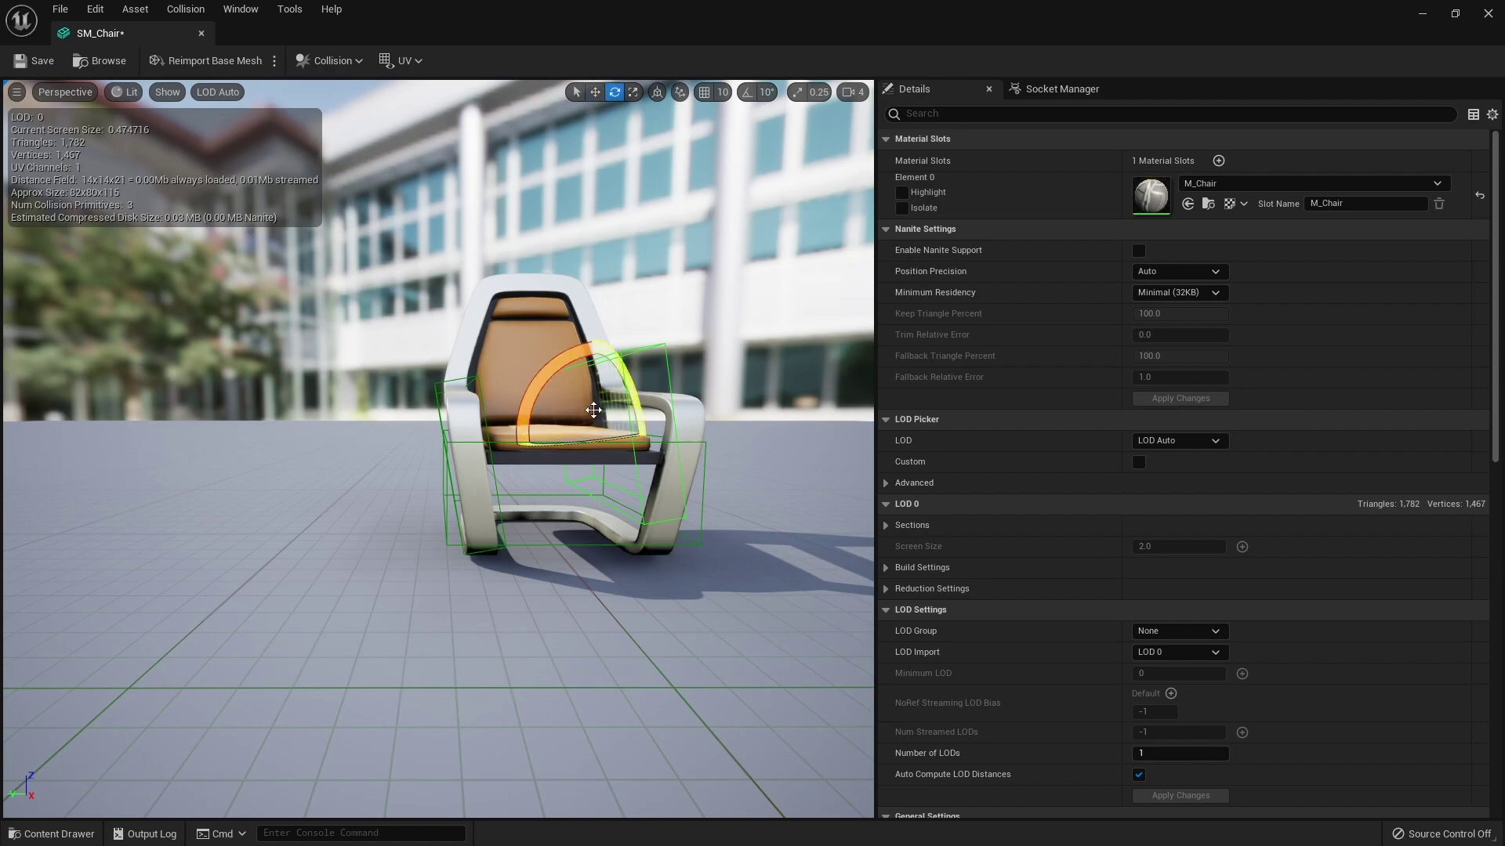
drag(591, 409, 621, 411)
alt+drag(620, 411, 570, 431)
key(w)
alt+drag(584, 486, 558, 604)
Scale the copied box collision so it spans the width of the chair
key(e)
key(r)
drag(579, 523, 468, 532)
key(w)
key(r)
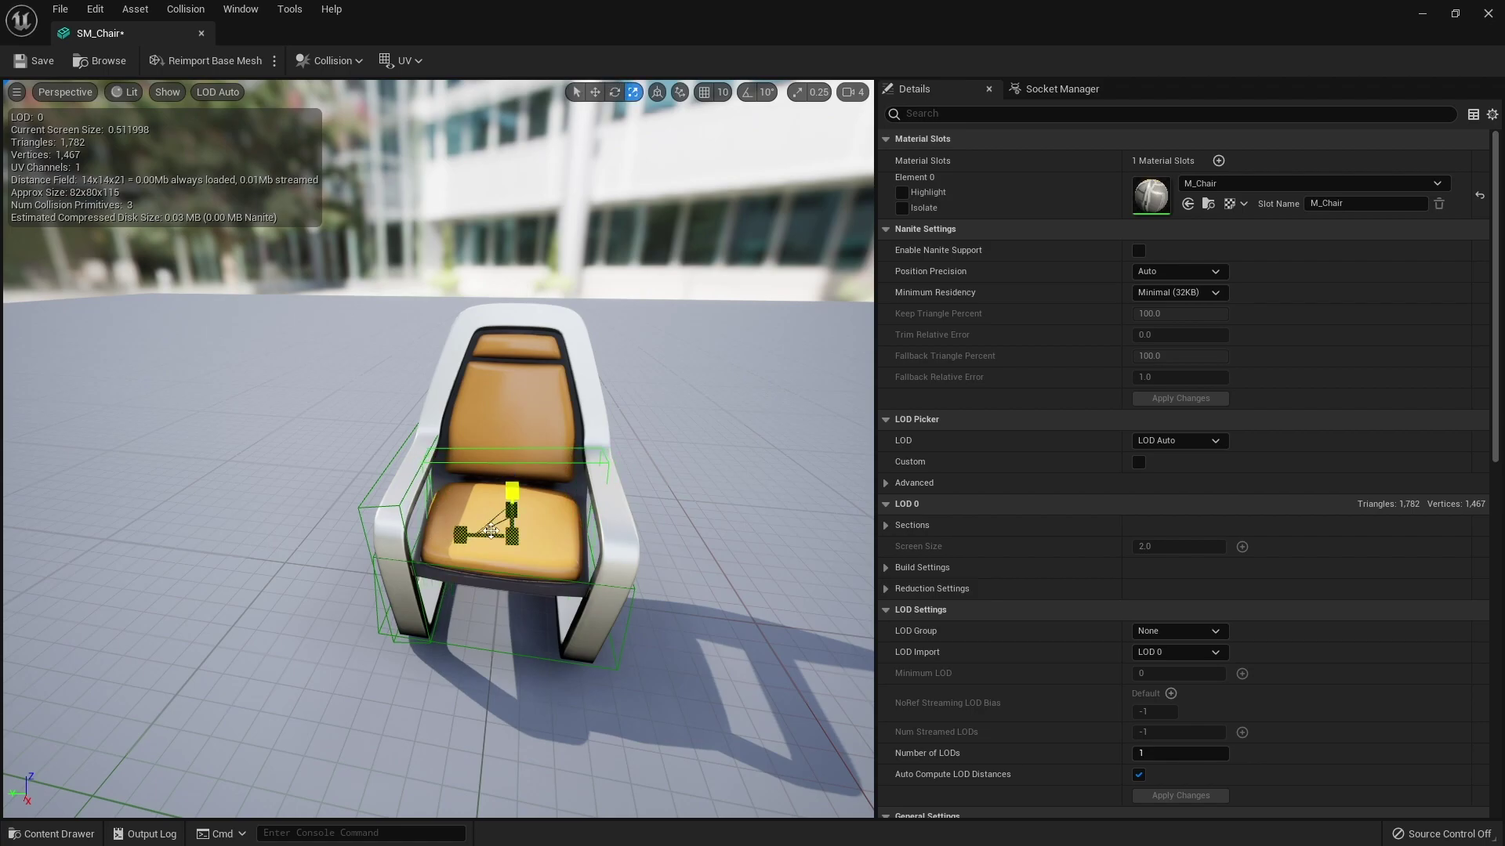
drag(496, 621, 501, 580)
Rotate the copied box collision and move it up and back to cover the chair's backrest
key(e)
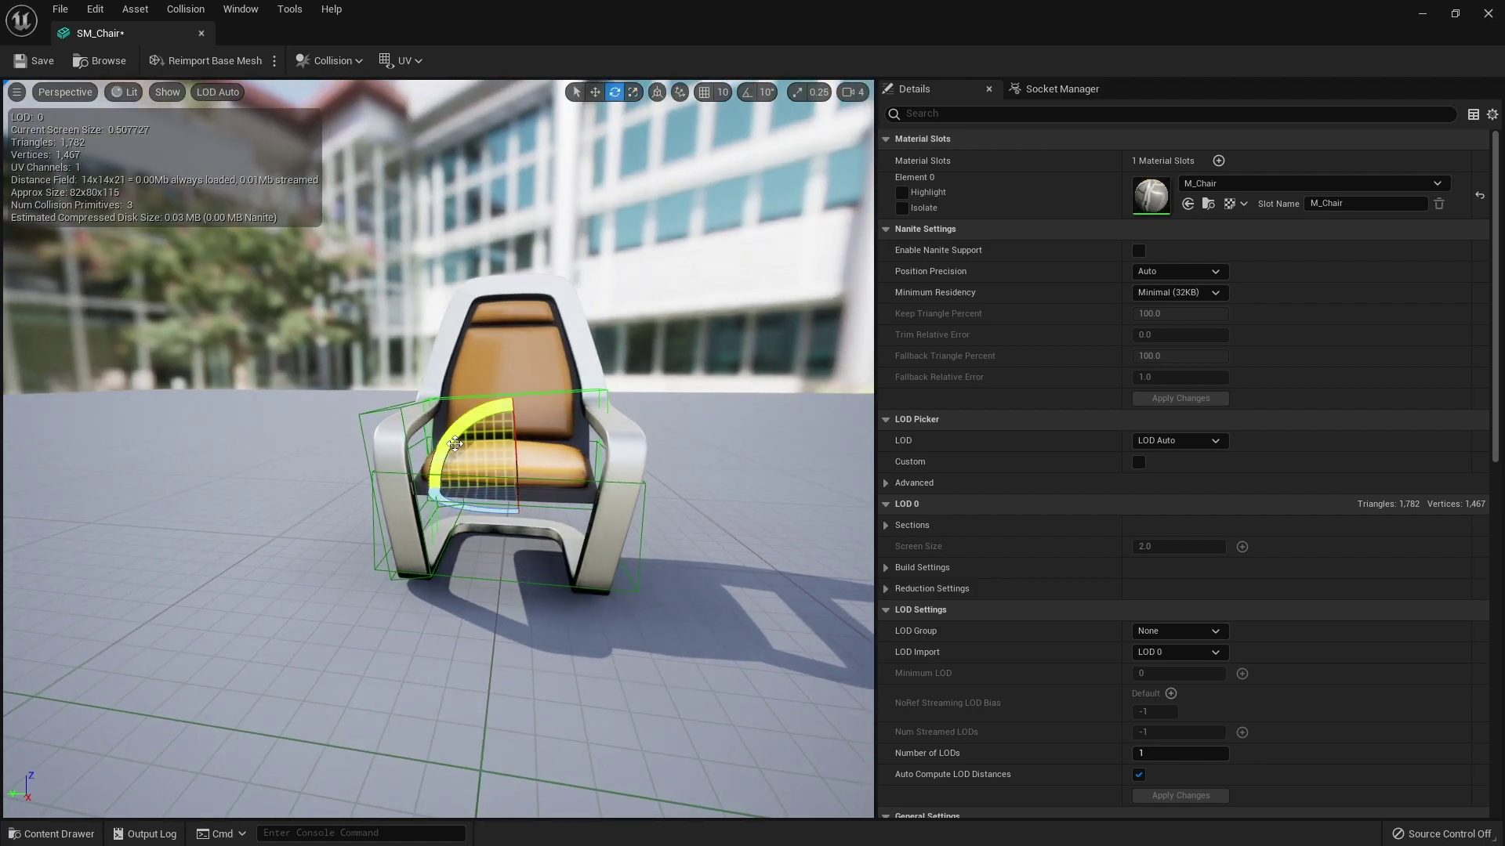
drag(455, 444, 595, 517)
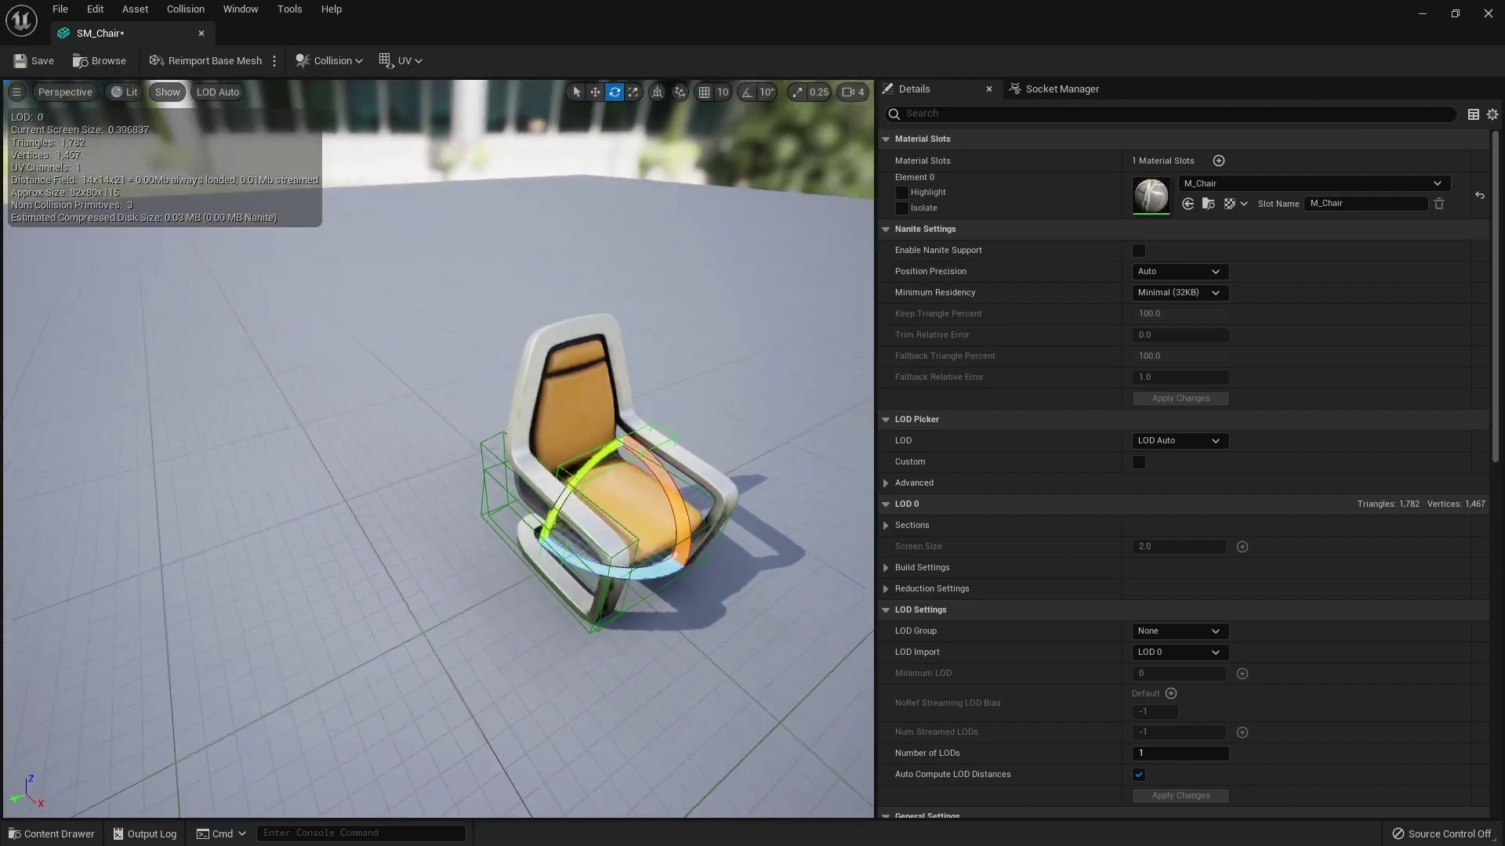
drag(548, 463, 599, 501)
key(w)
drag(555, 428, 576, 328)
alt+drag(500, 531, 541, 408)
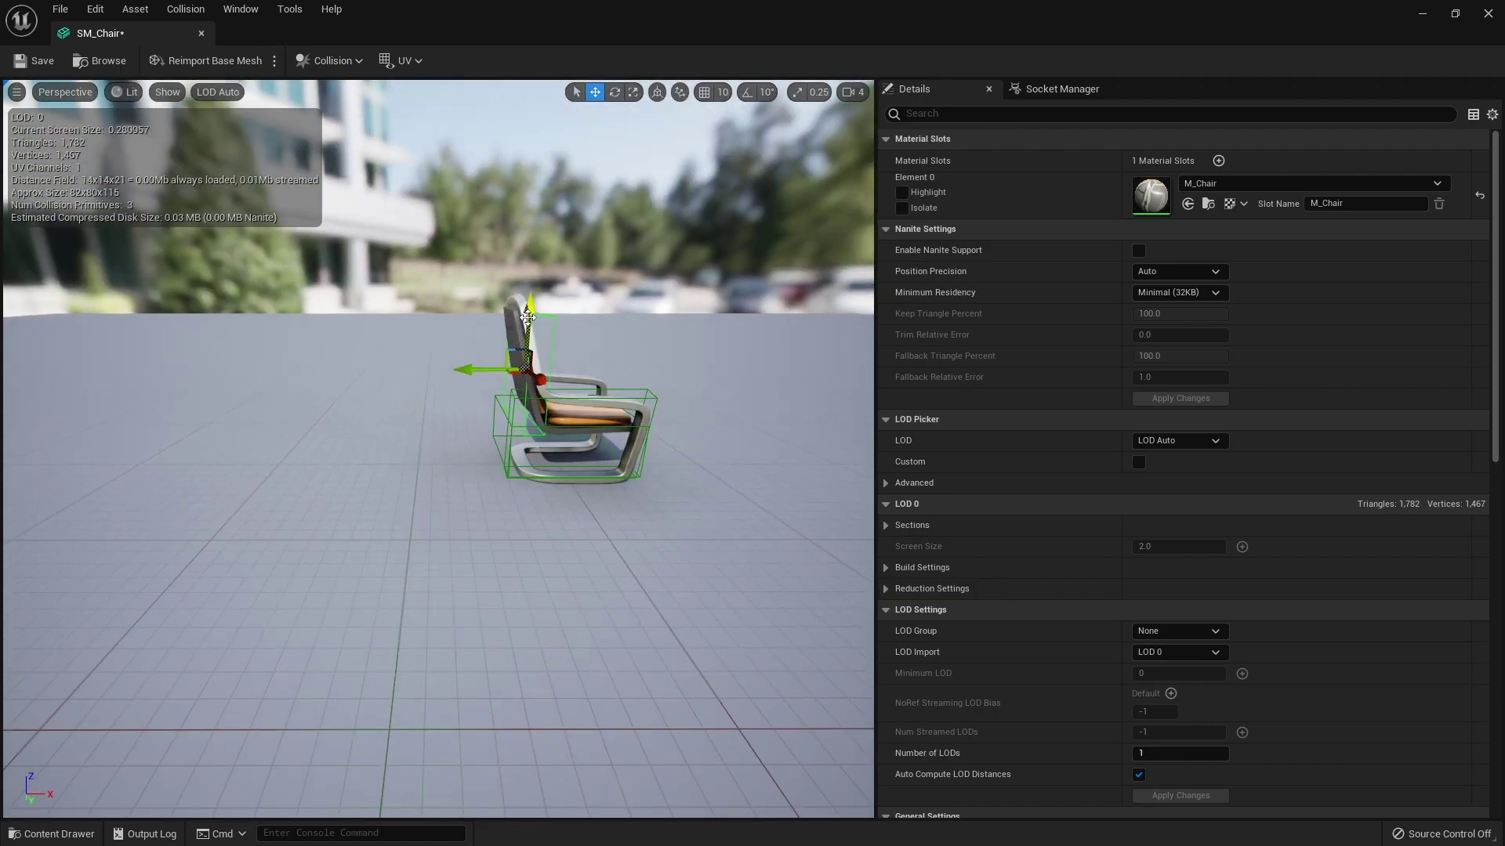
drag(530, 314, 507, 262)
key(e)
key(w)
drag(505, 341, 404, 352)
alt+drag(643, 480, 726, 517)
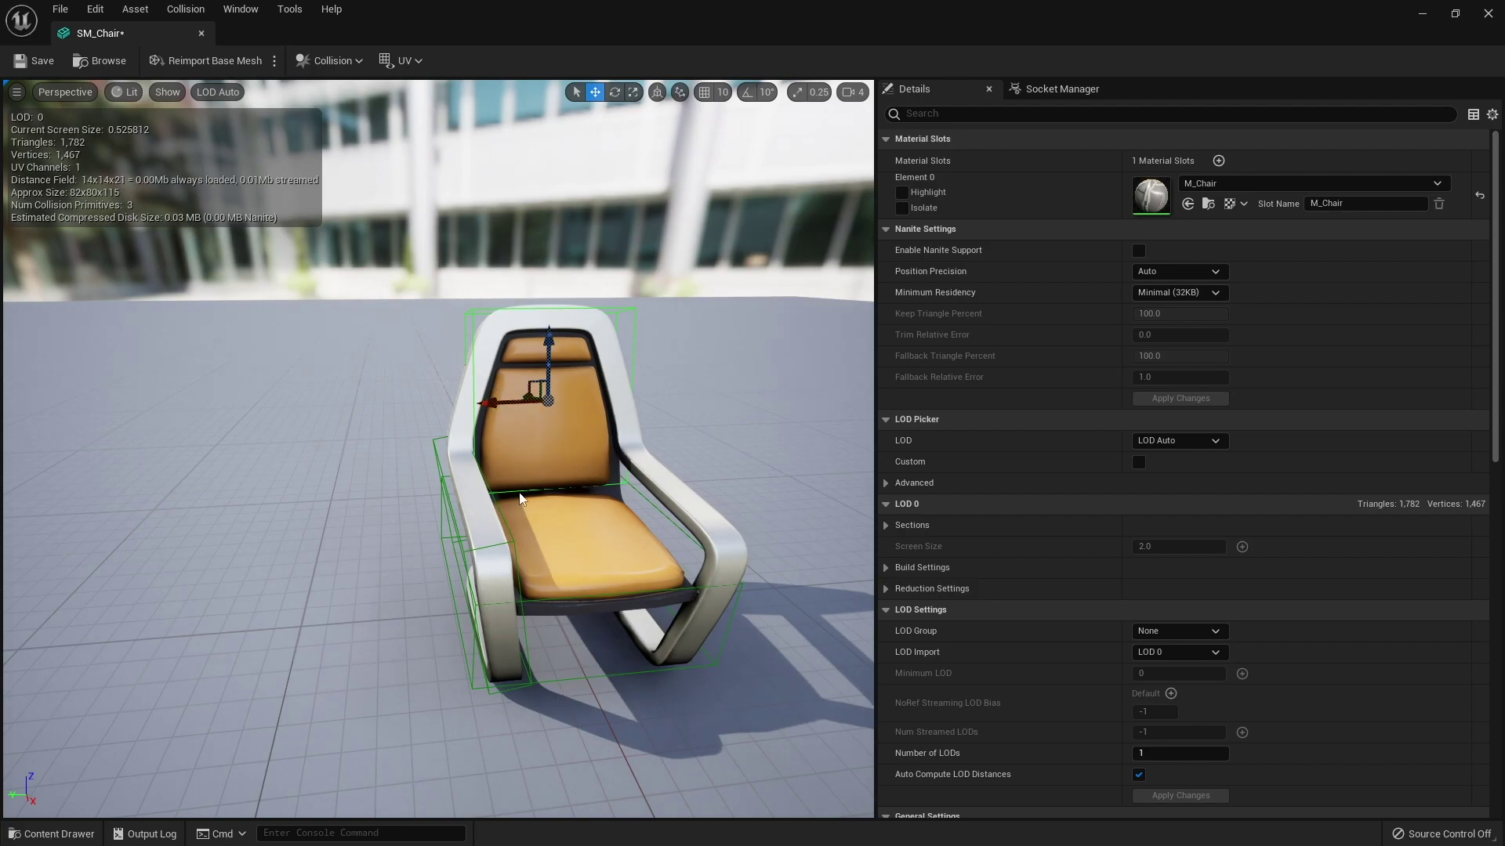
Check the three collision boxes in the Player Collision view mode, then return to the Lit view
click(168, 93)
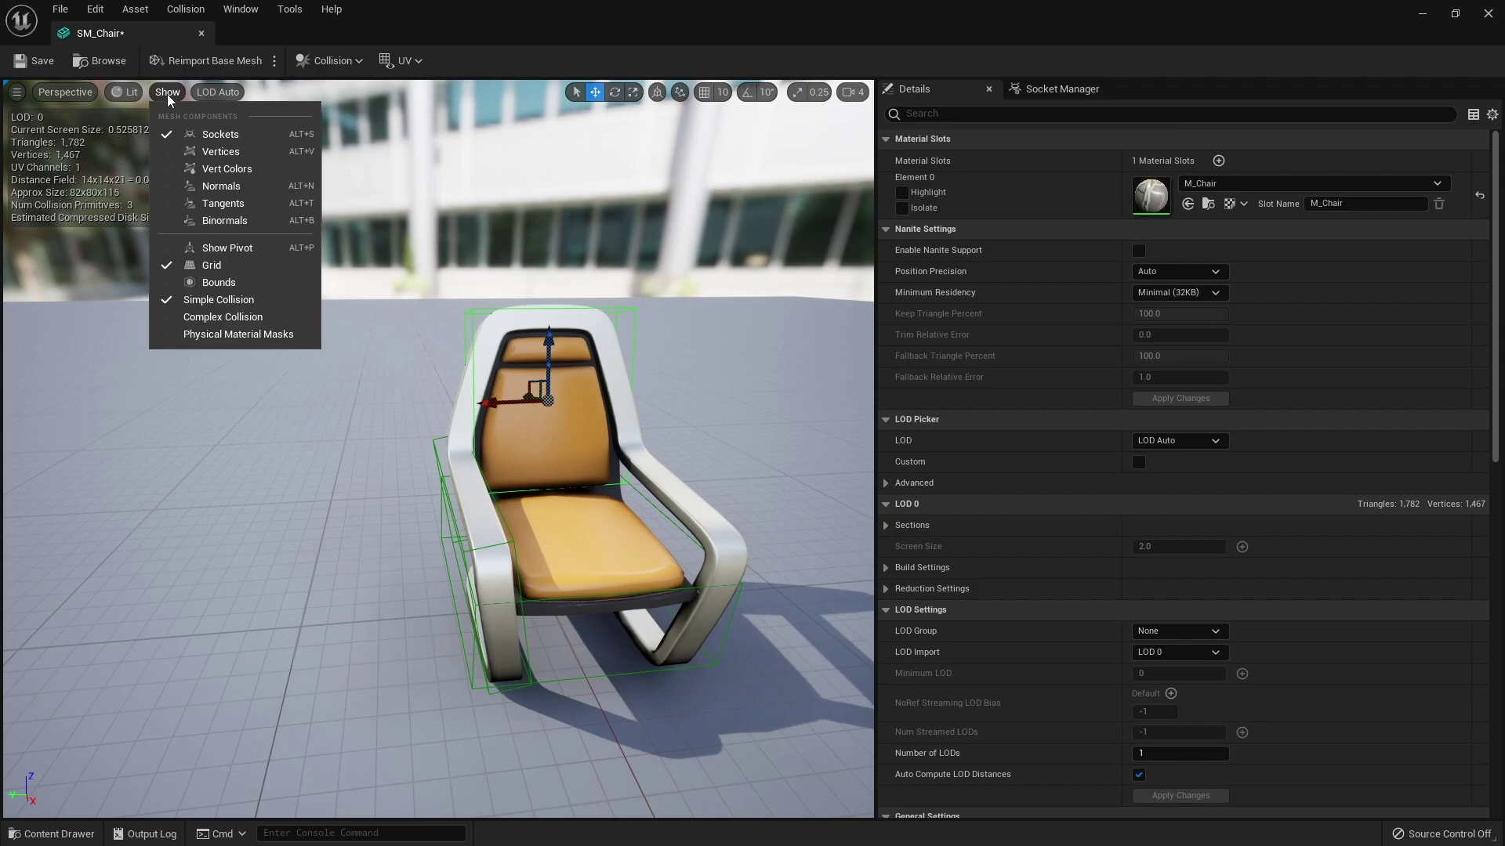
click(124, 92)
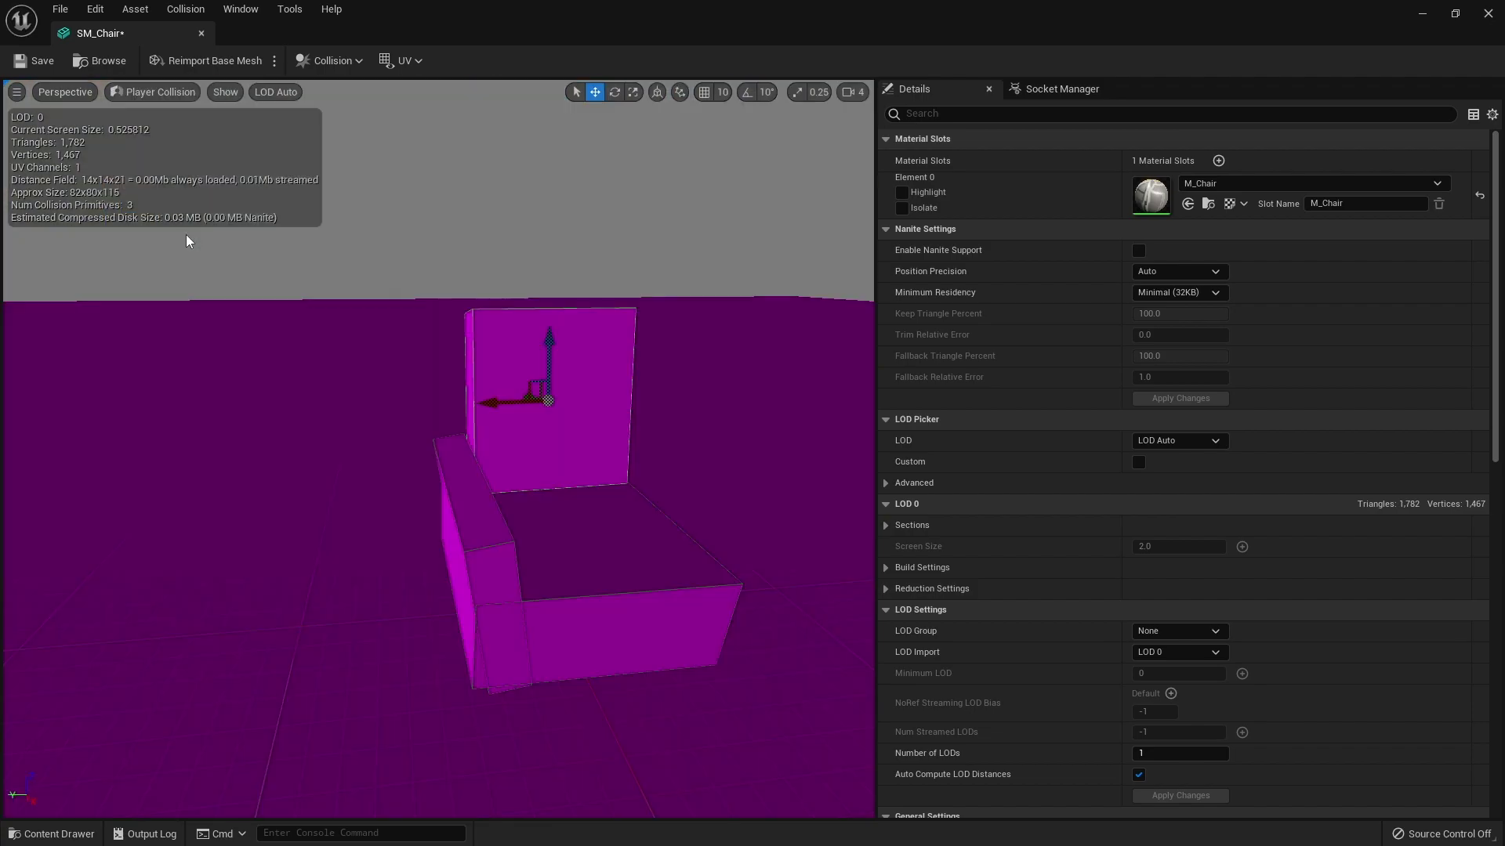
drag(373, 440, 506, 373)
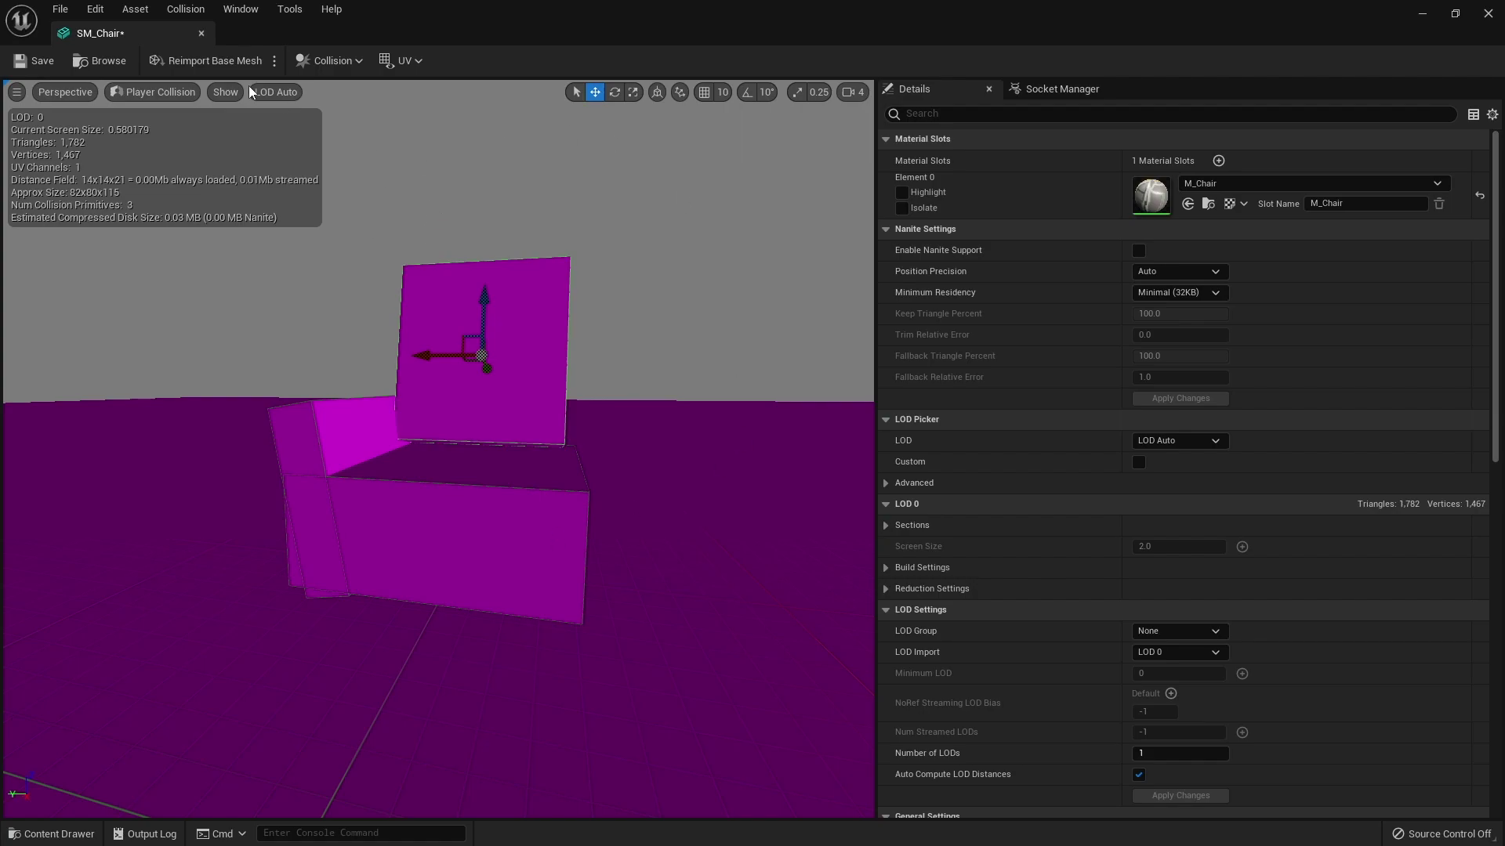
click(166, 92)
click(149, 131)
drag(548, 478, 284, 153)
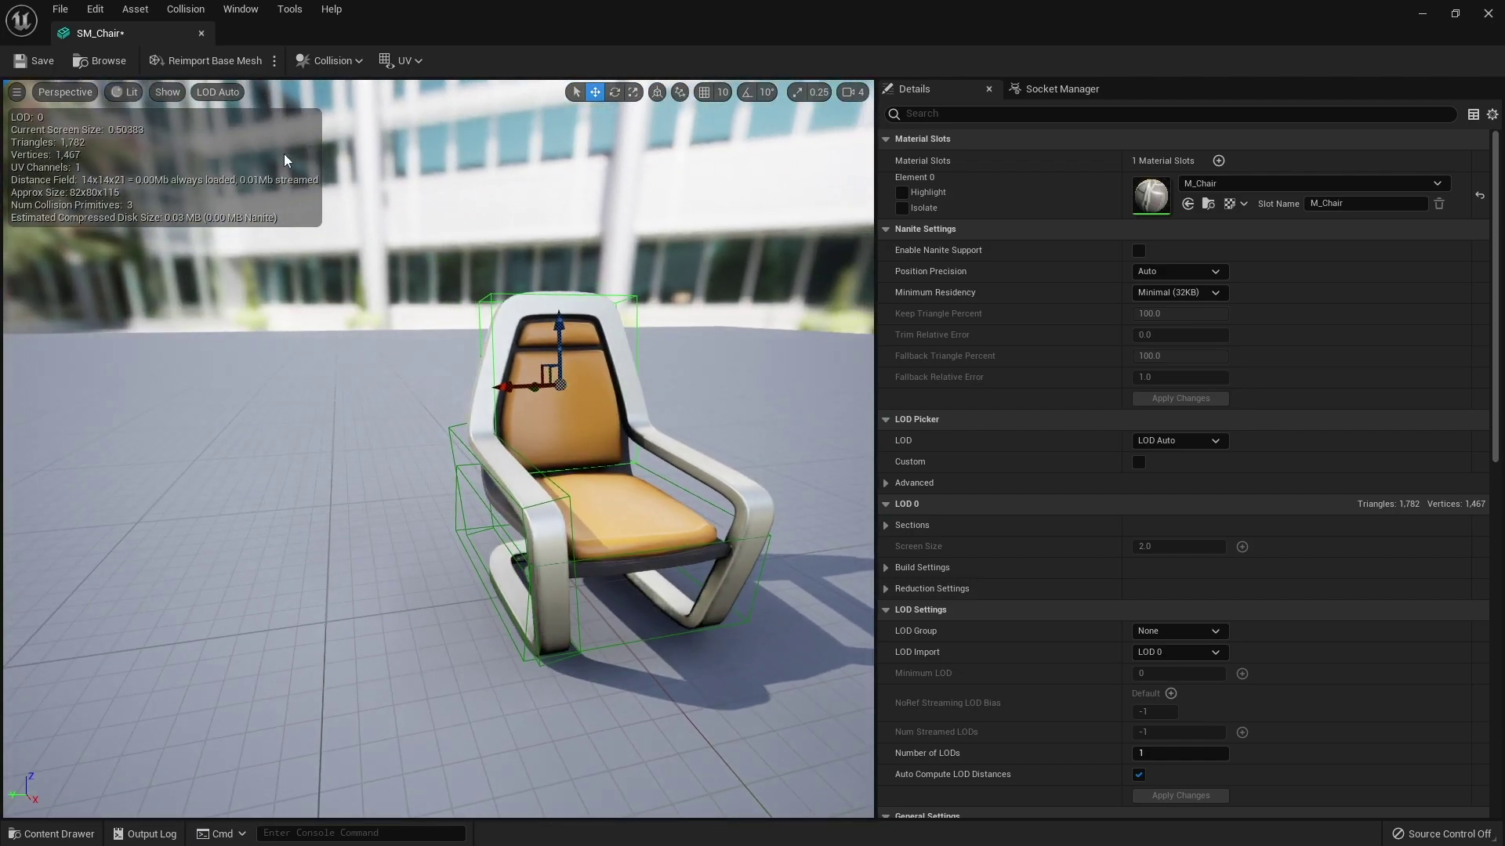
Remove all simplified collision from the chair mesh
click(185, 9)
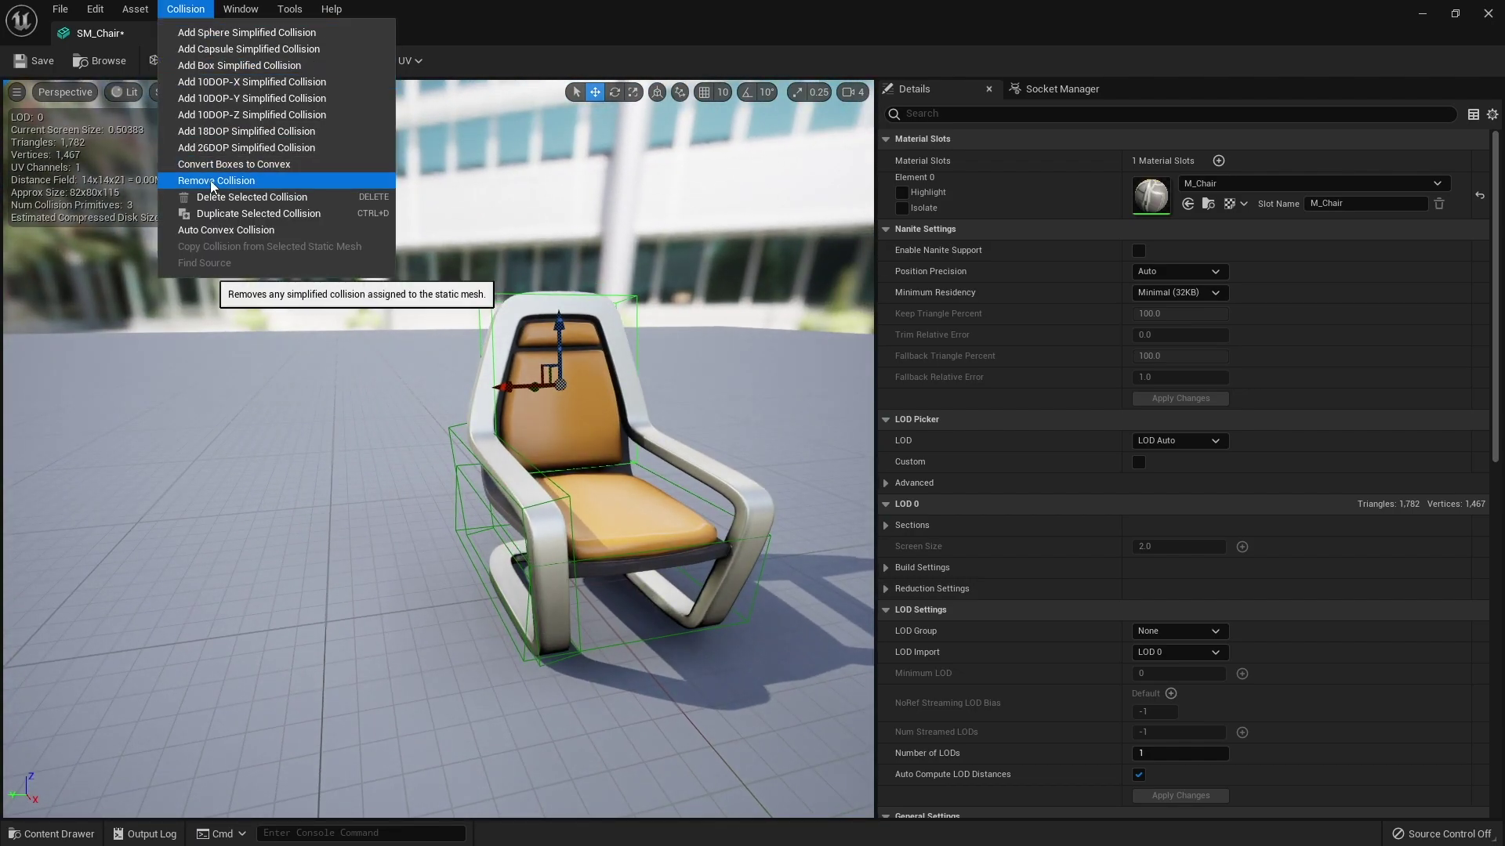
click(217, 178)
drag(576, 513, 233, 225)
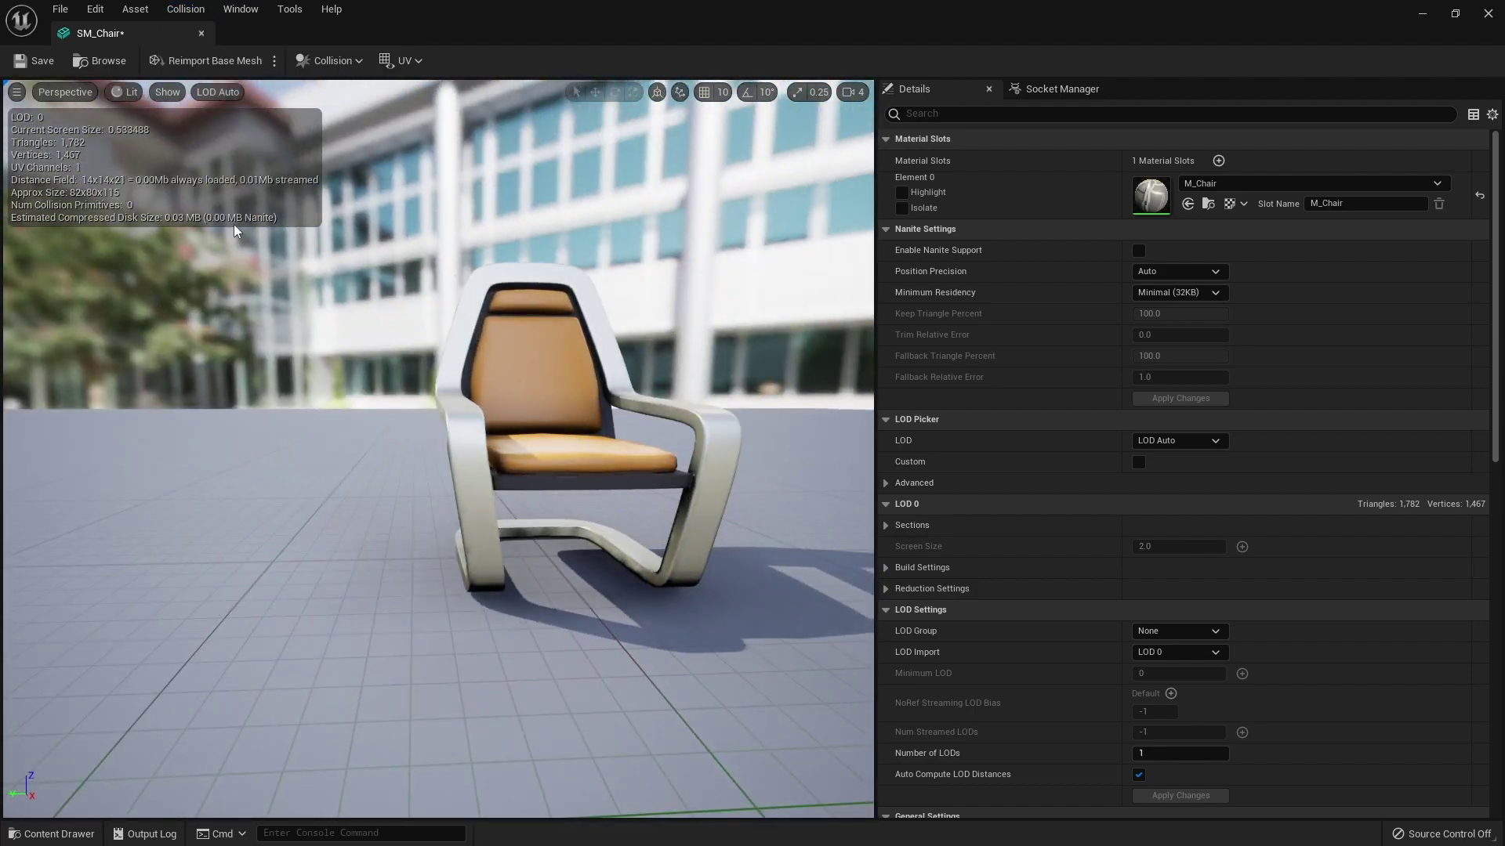
Generate auto convex collision for the chair with Hull Count 4, Max Hull Verts 16 and Hull Precision 100000
click(185, 8)
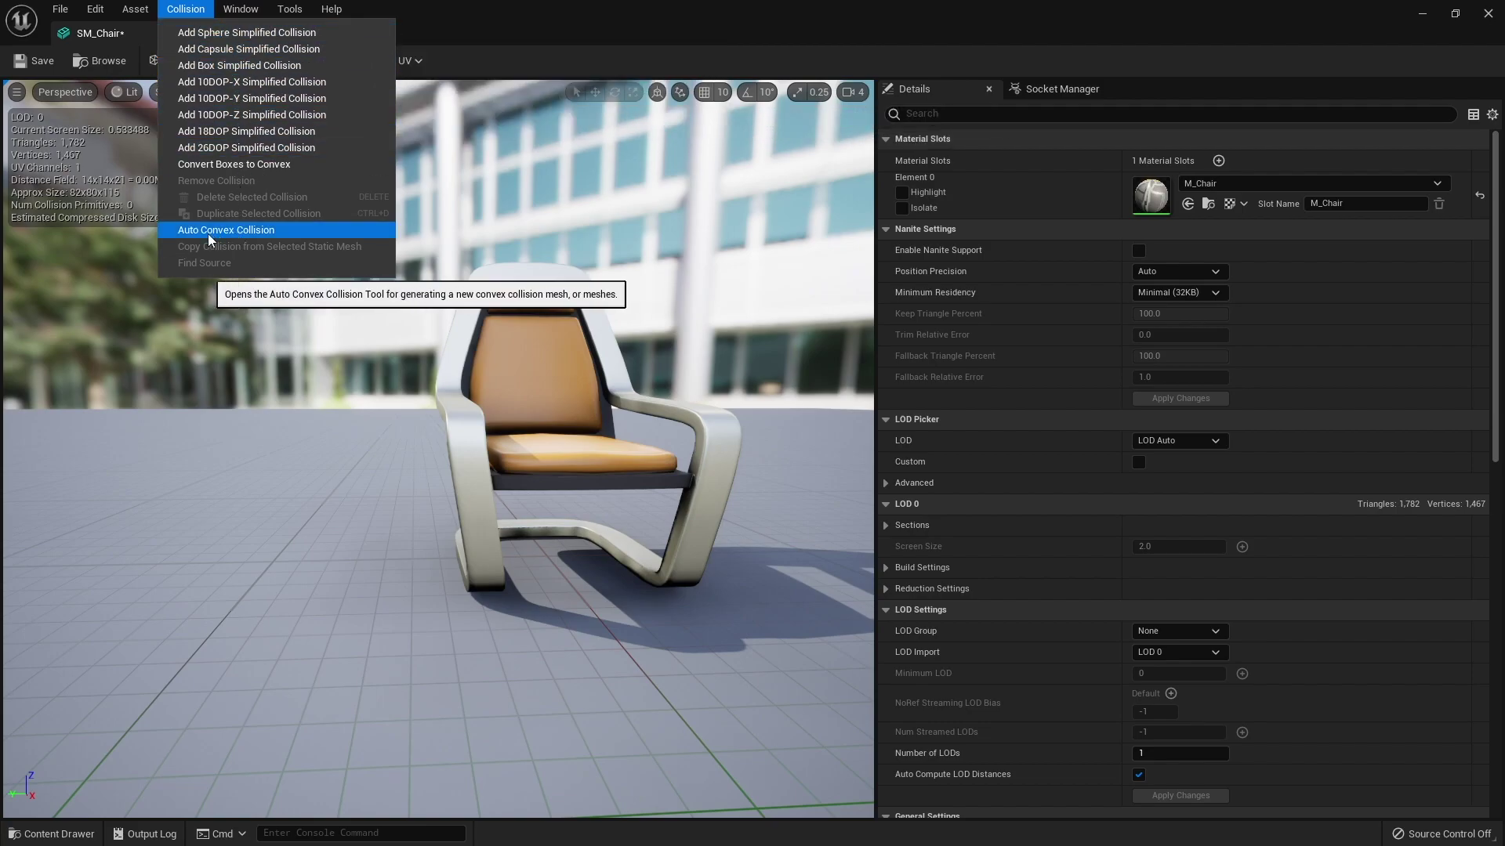
click(255, 235)
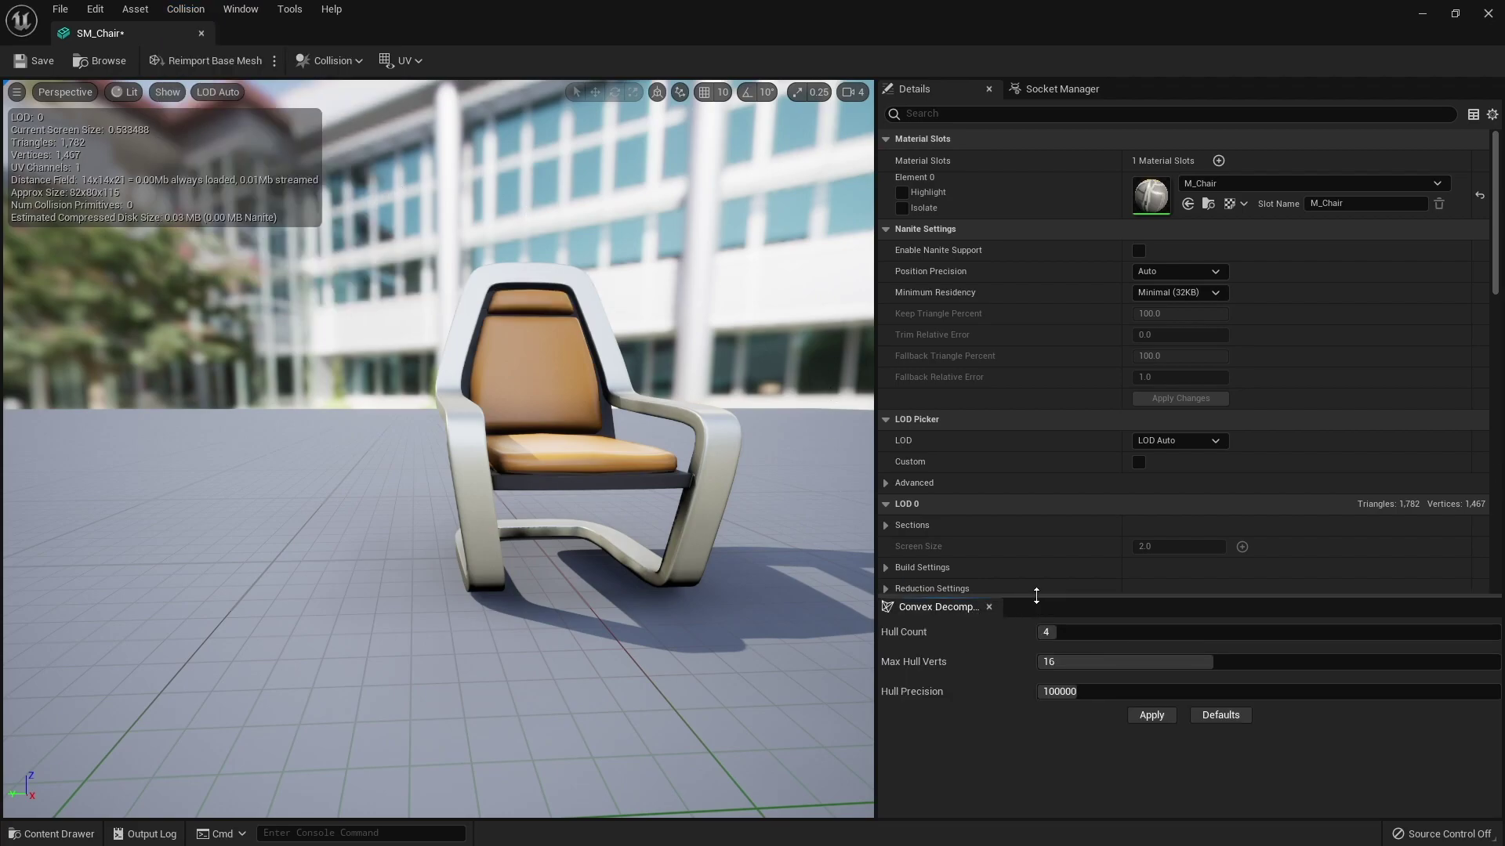
drag(1034, 597, 1034, 451)
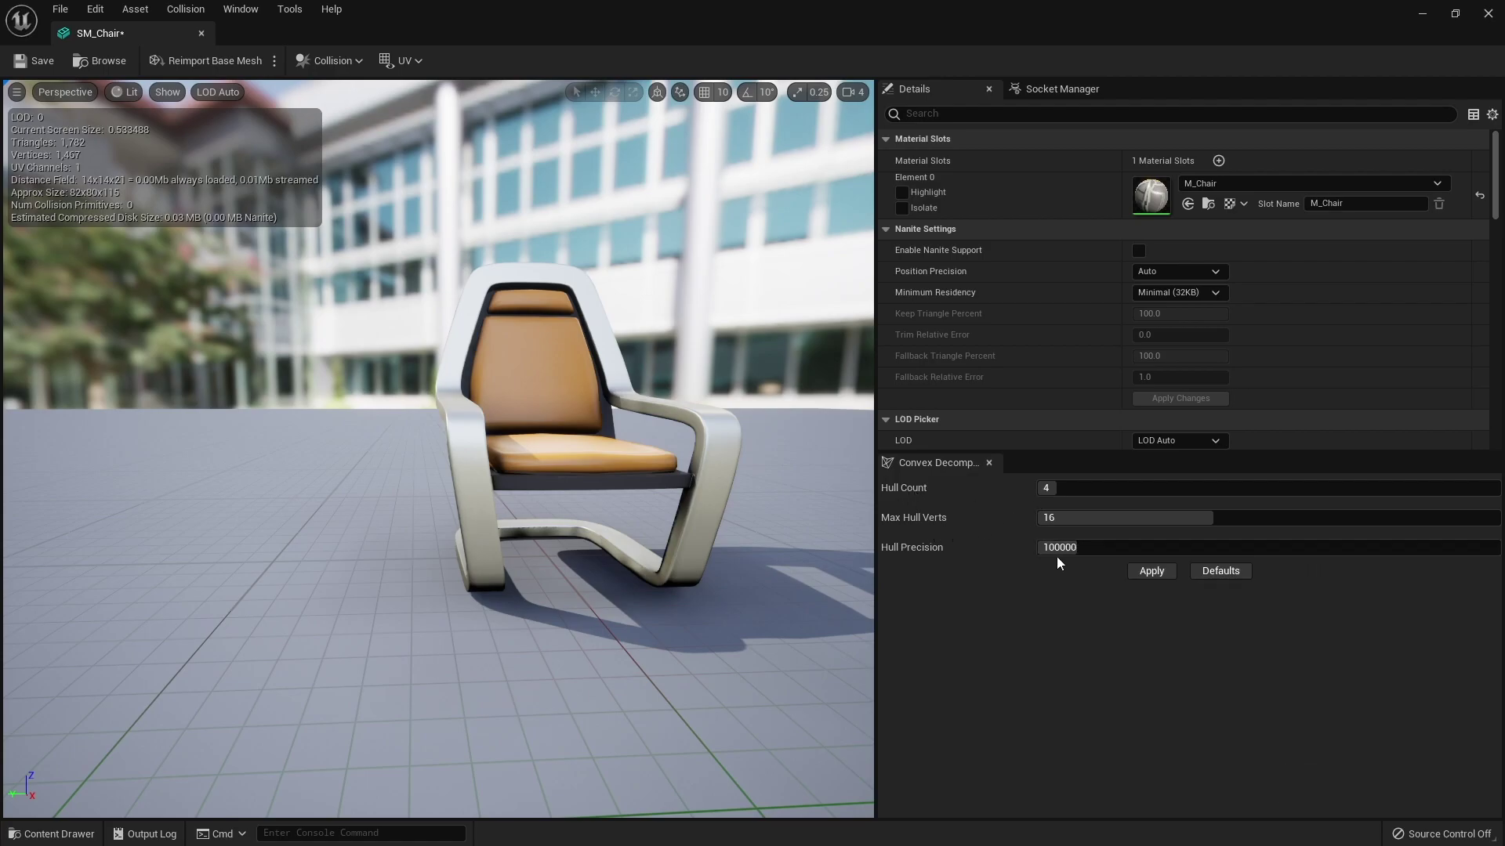
click(1149, 571)
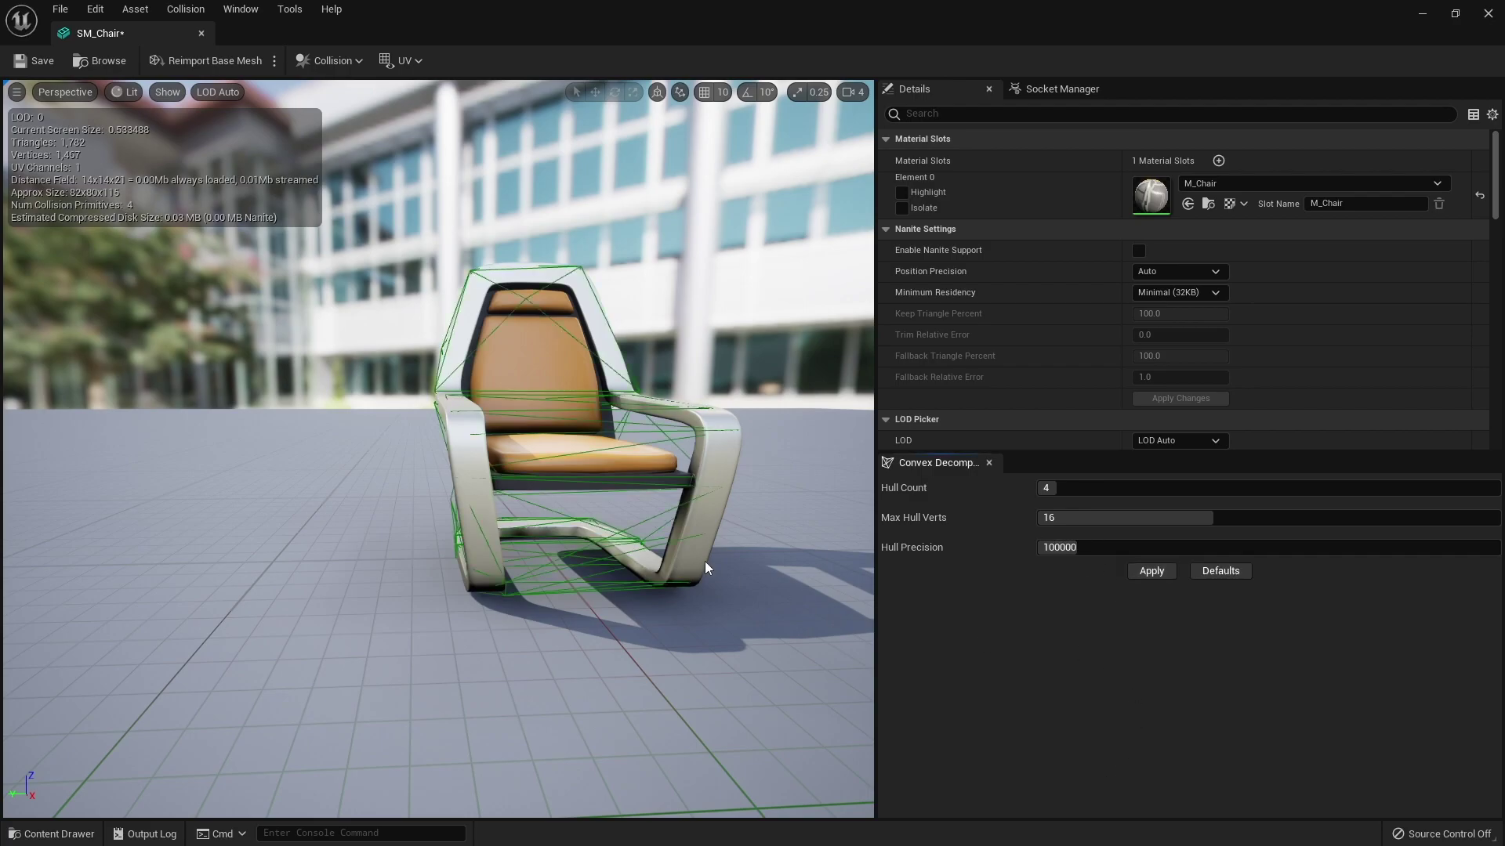
Examine from the front and the side how closely the generated convex hulls follow the chair's shape
drag(704, 561, 627, 580)
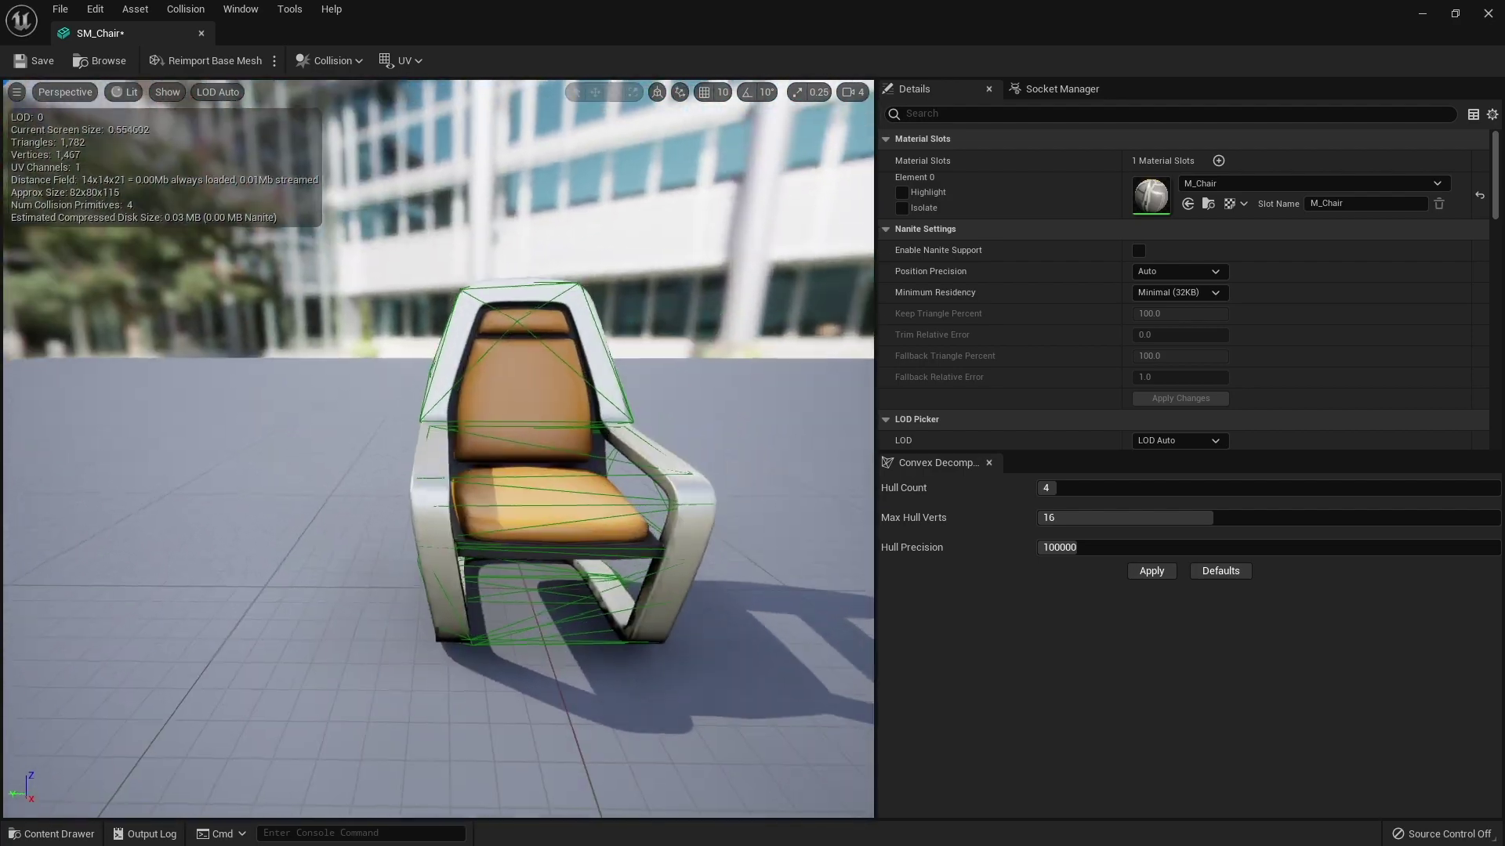
drag(839, 561, 417, 406)
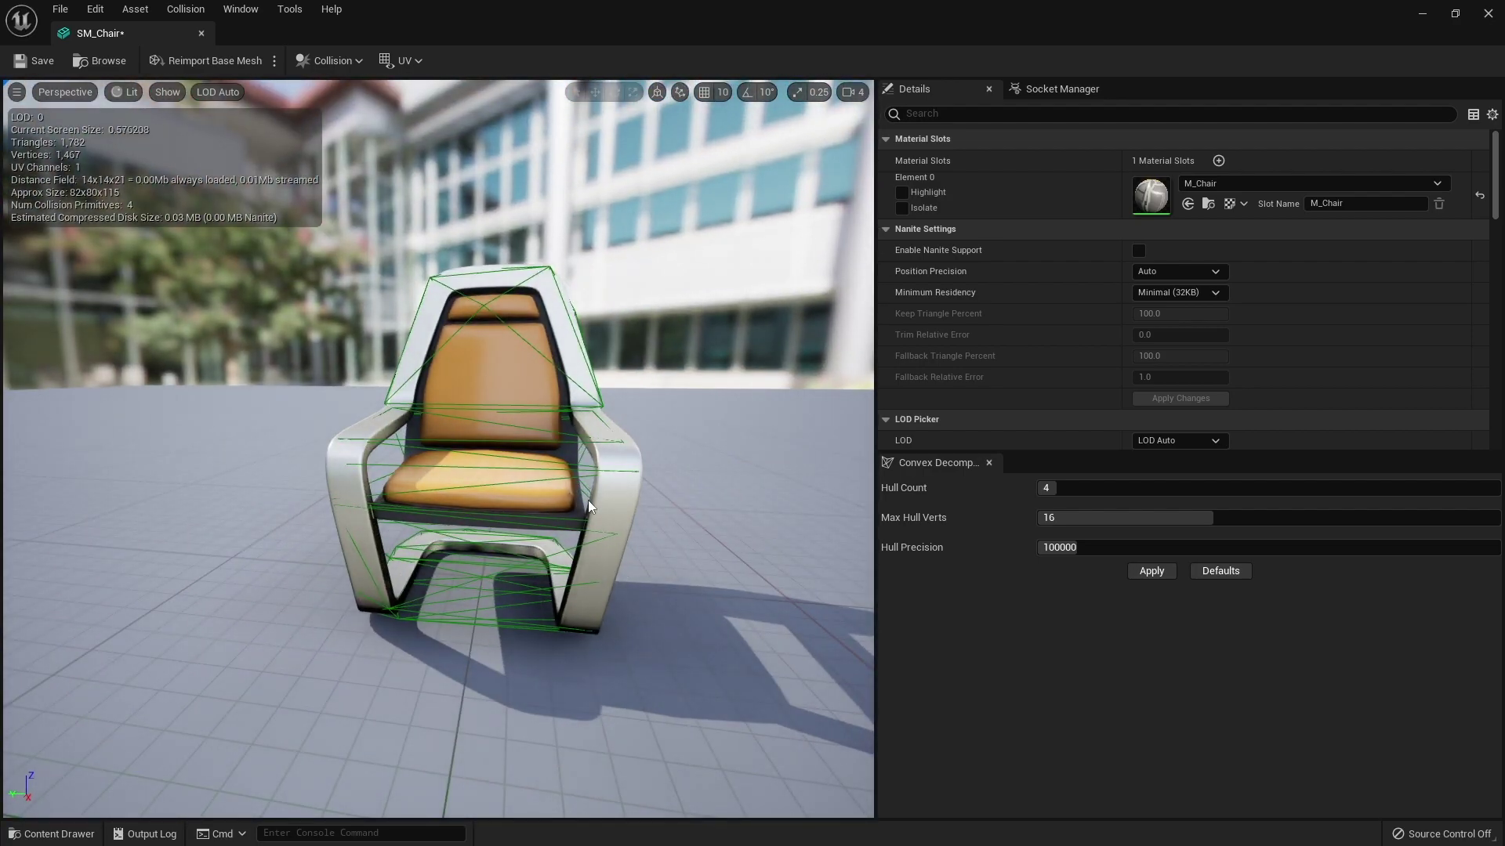
drag(588, 500, 426, 468)
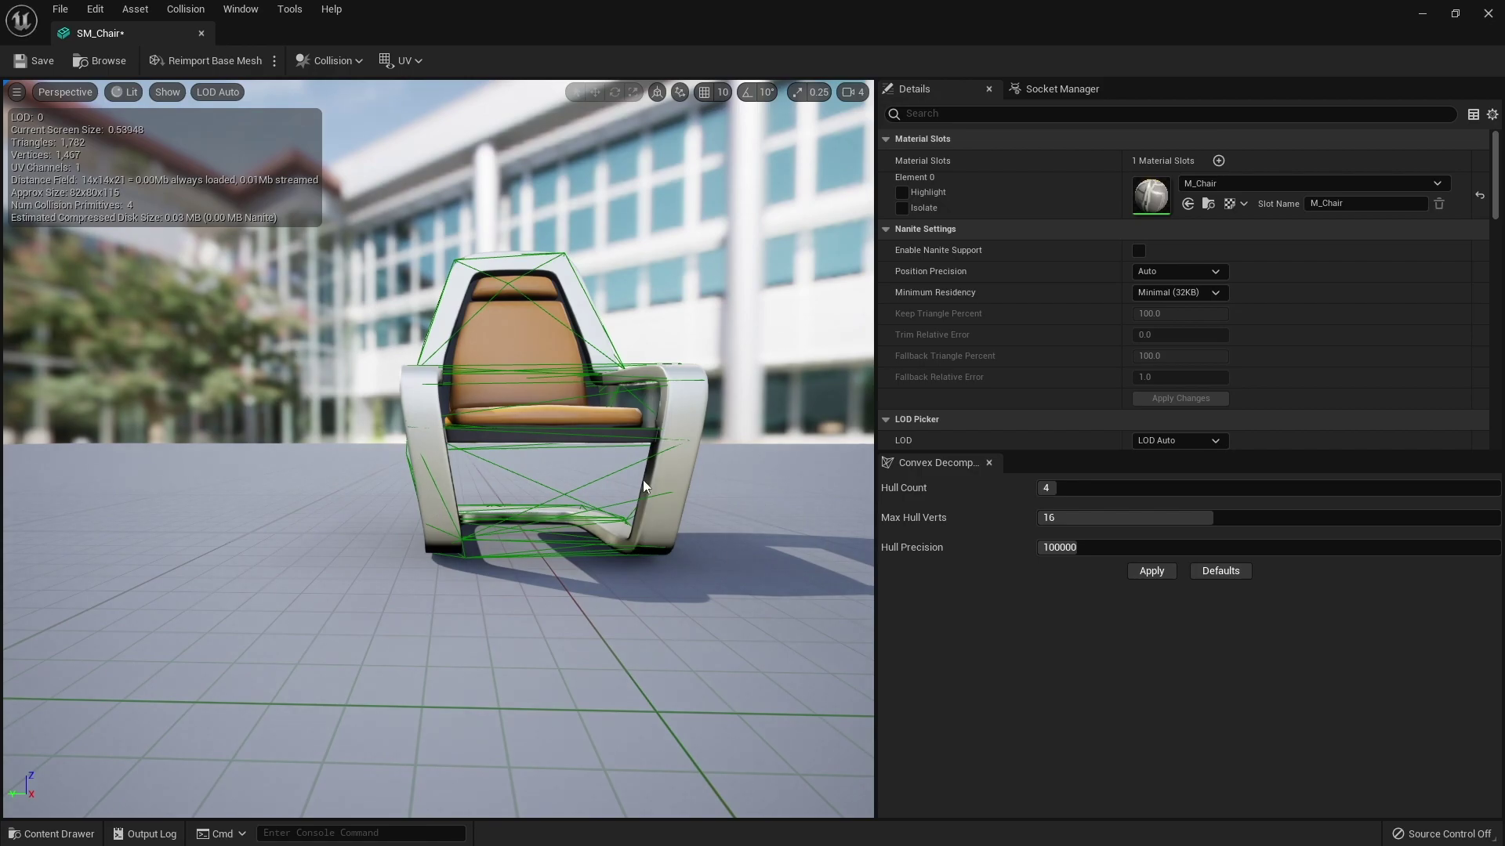
drag(643, 479, 729, 536)
scroll(574, 368, down, 4)
drag(574, 369, 705, 305)
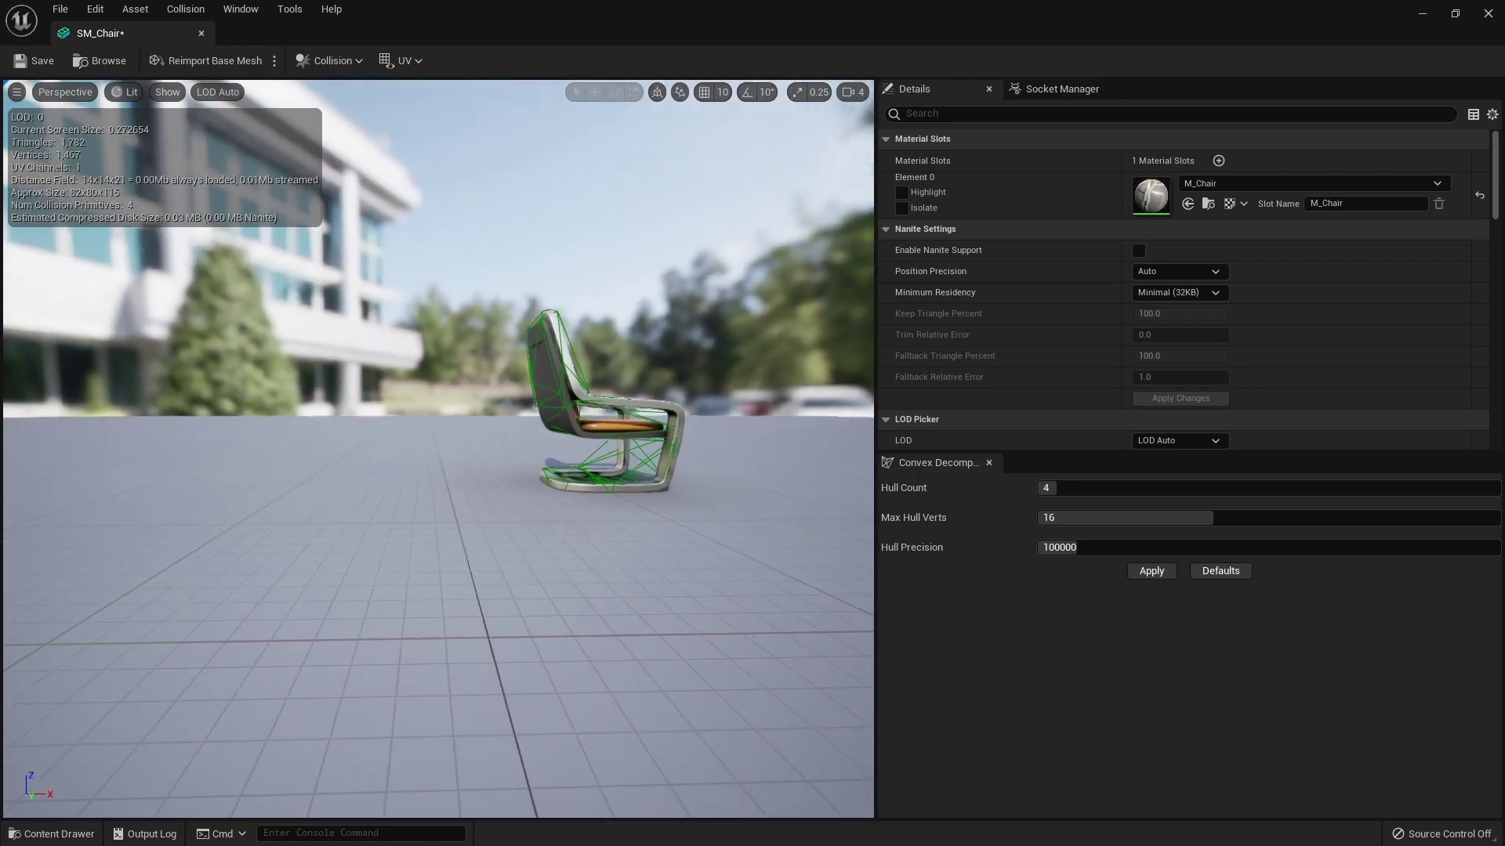
alt+drag(490, 502, 584, 448)
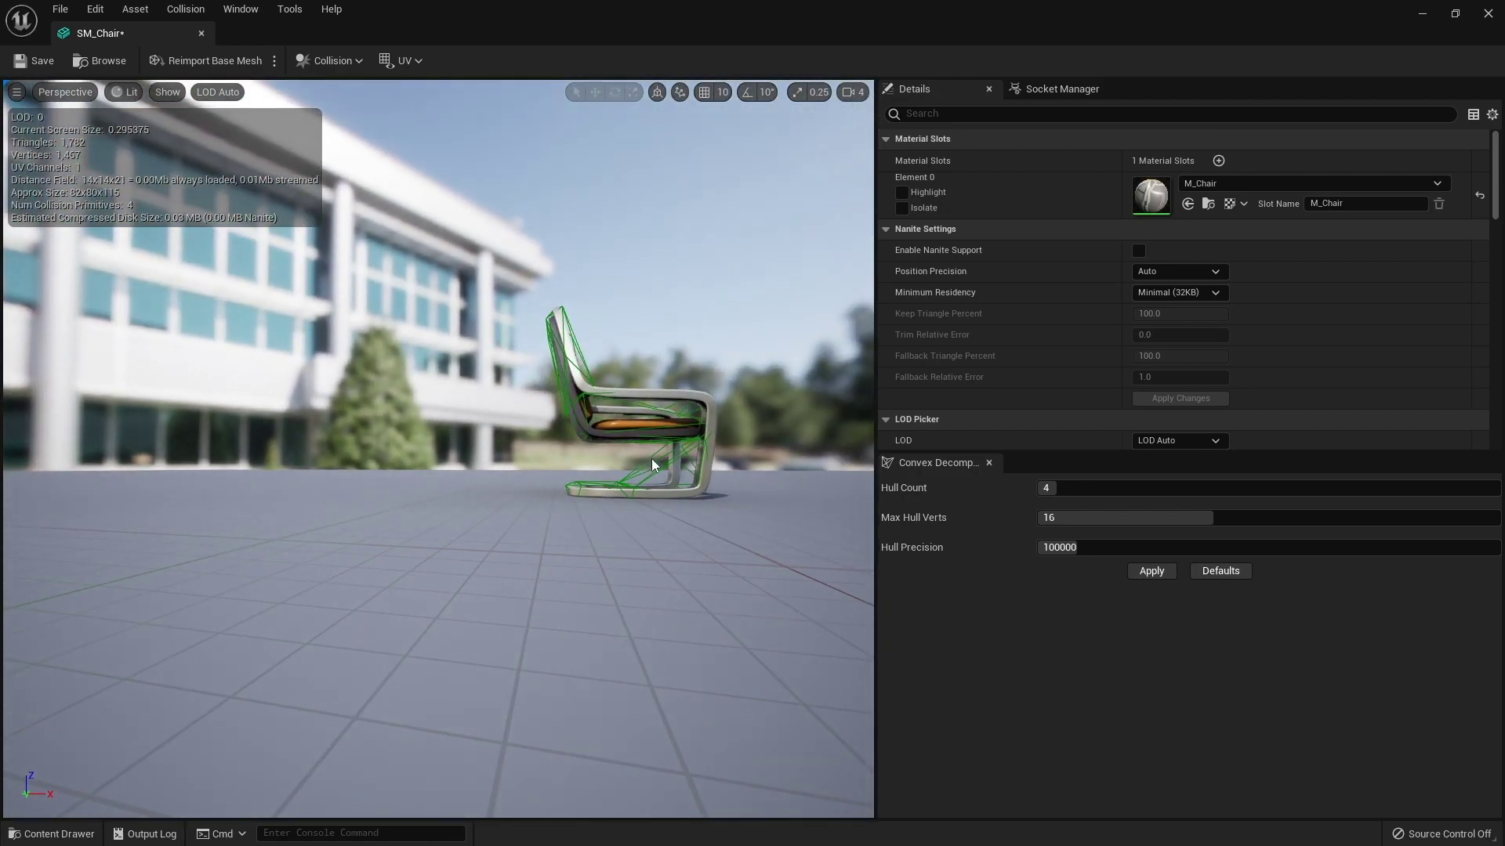
drag(675, 474, 702, 531)
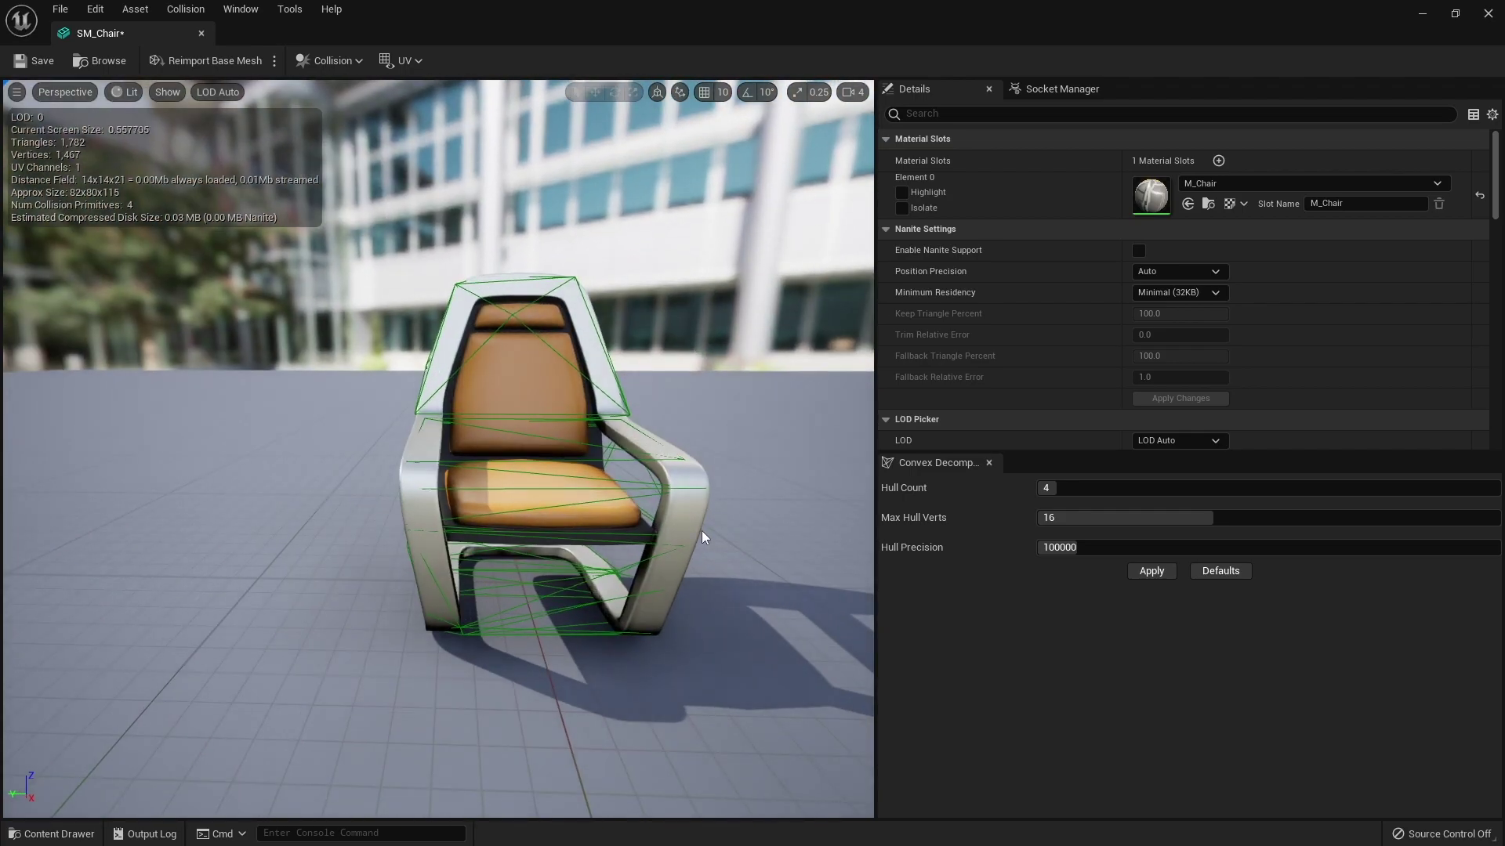
Remove the chair's collision and regenerate the auto convex collision with Hull Count 8 and Max Hull Verts 32
click(186, 14)
click(215, 187)
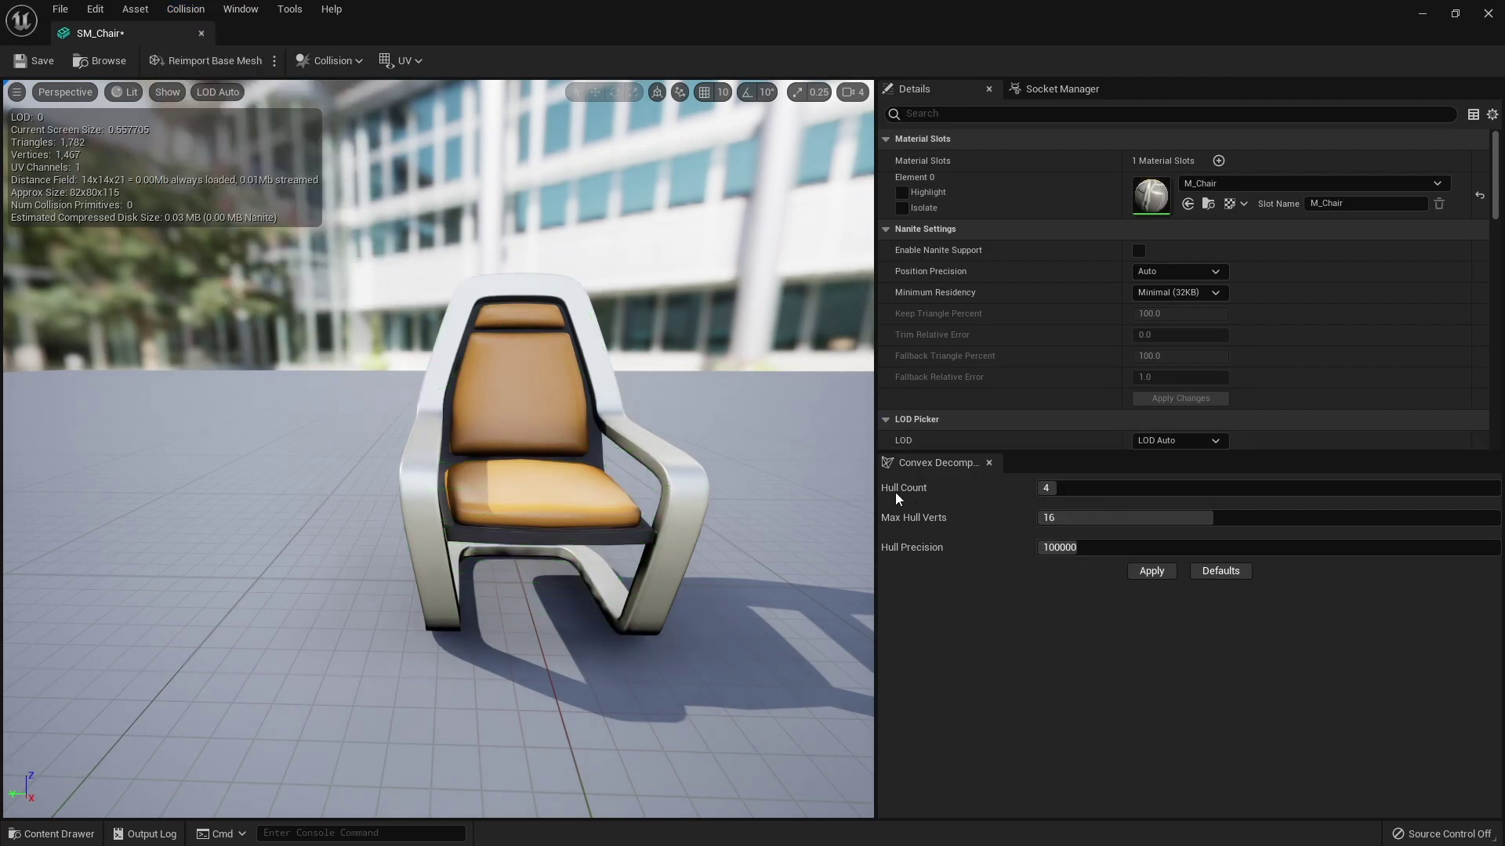
drag(1048, 488, 1086, 488)
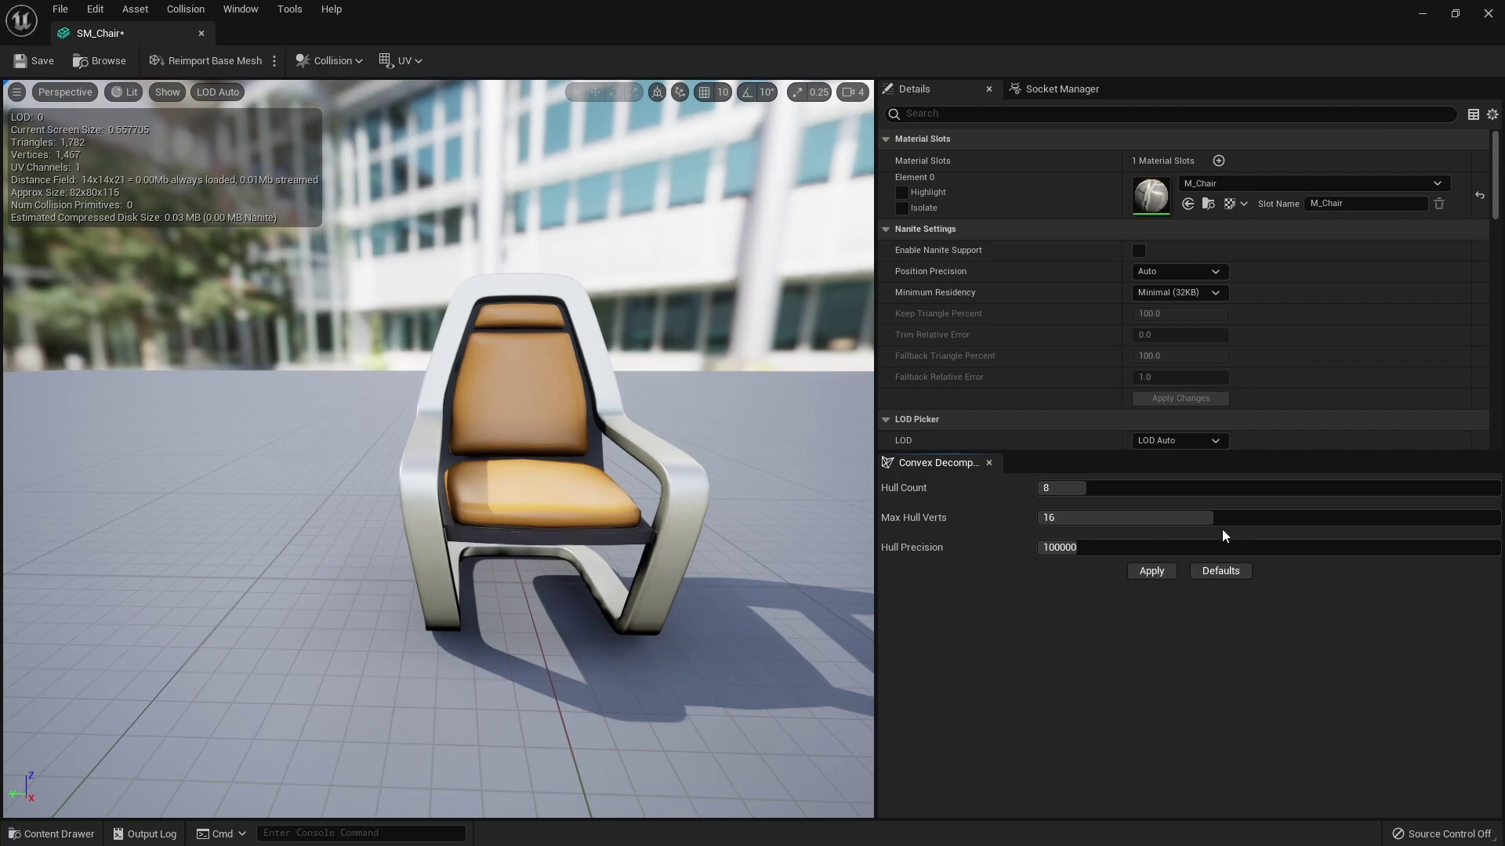
drag(1224, 518, 1498, 518)
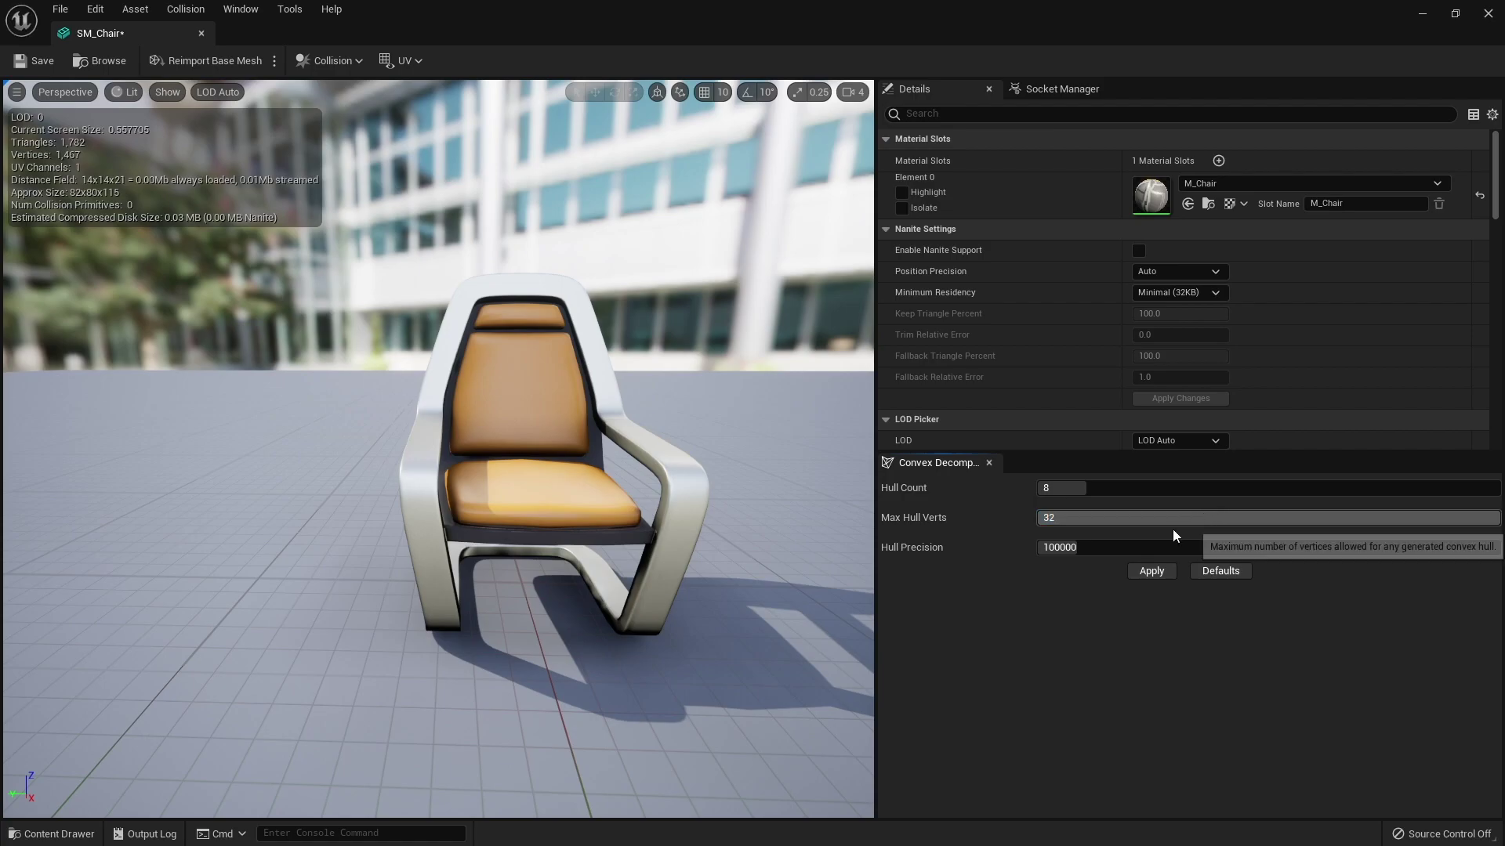
click(1146, 572)
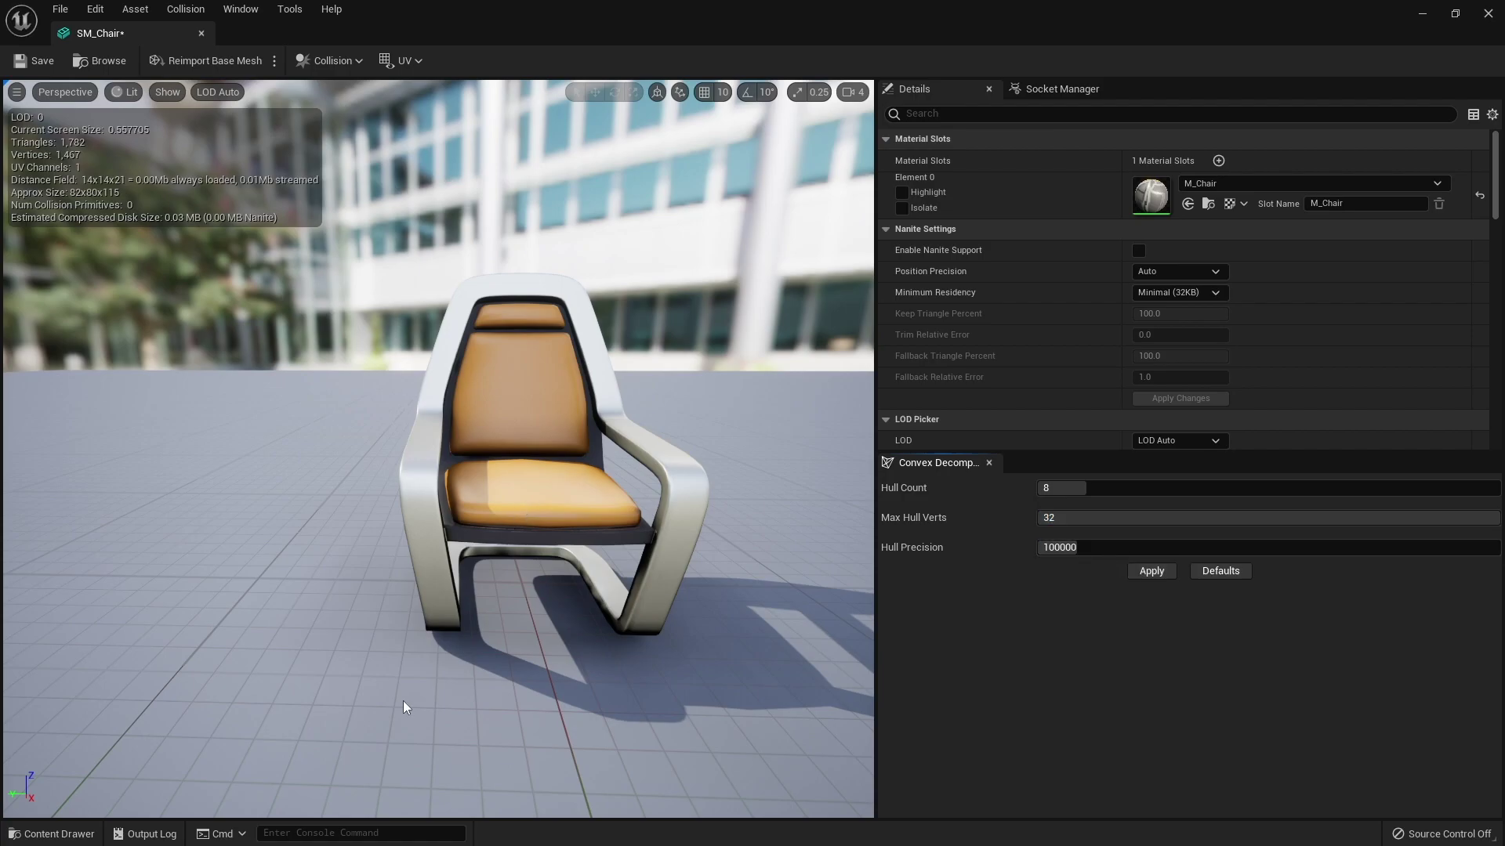
Check the fit of the regenerated convex hulls around the chair's armrests, seat and base
drag(403, 685, 467, 582)
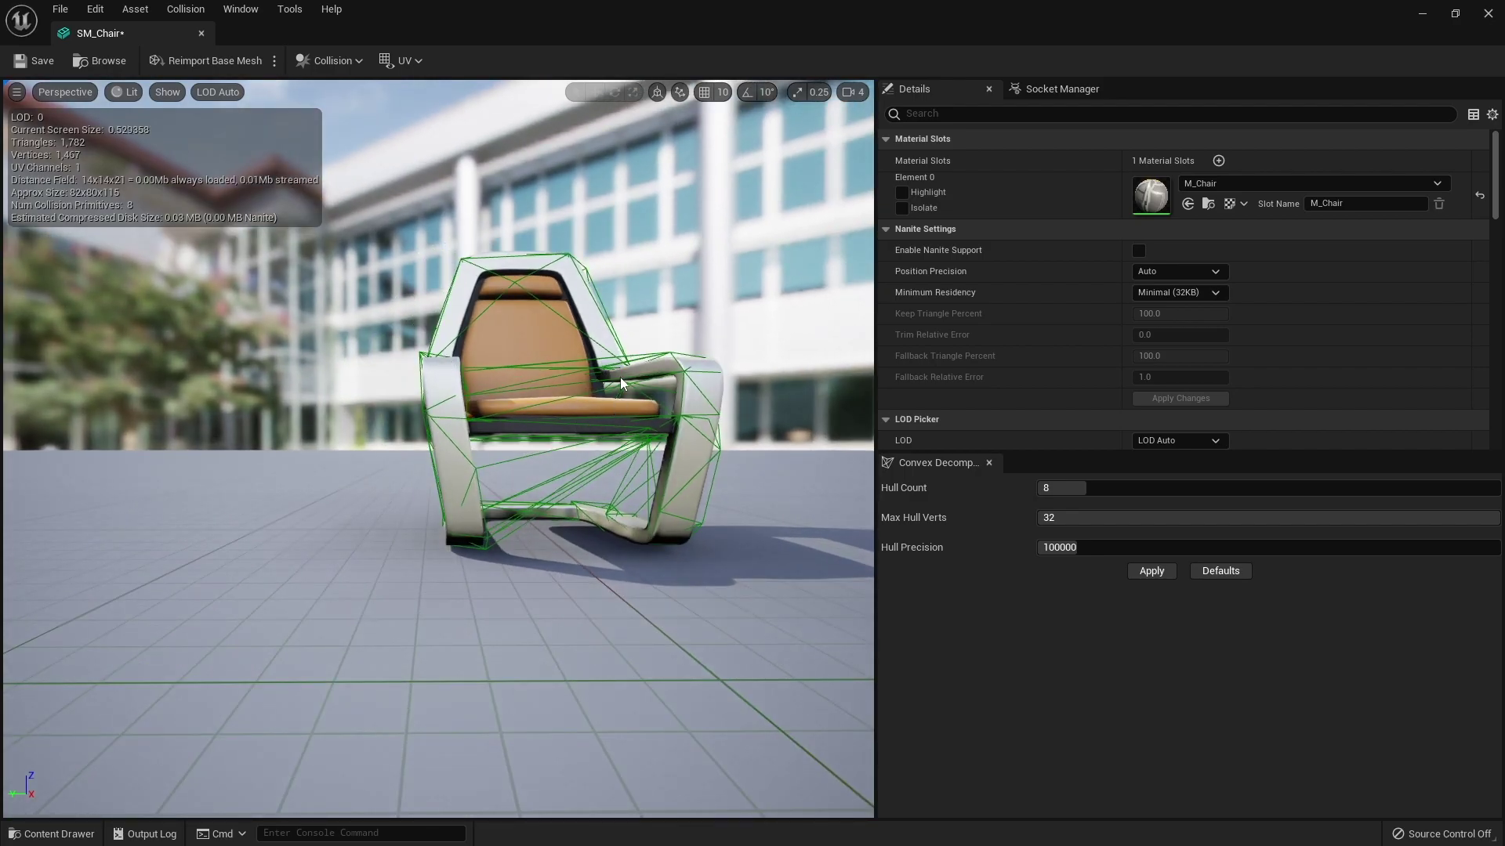
drag(698, 529, 695, 562)
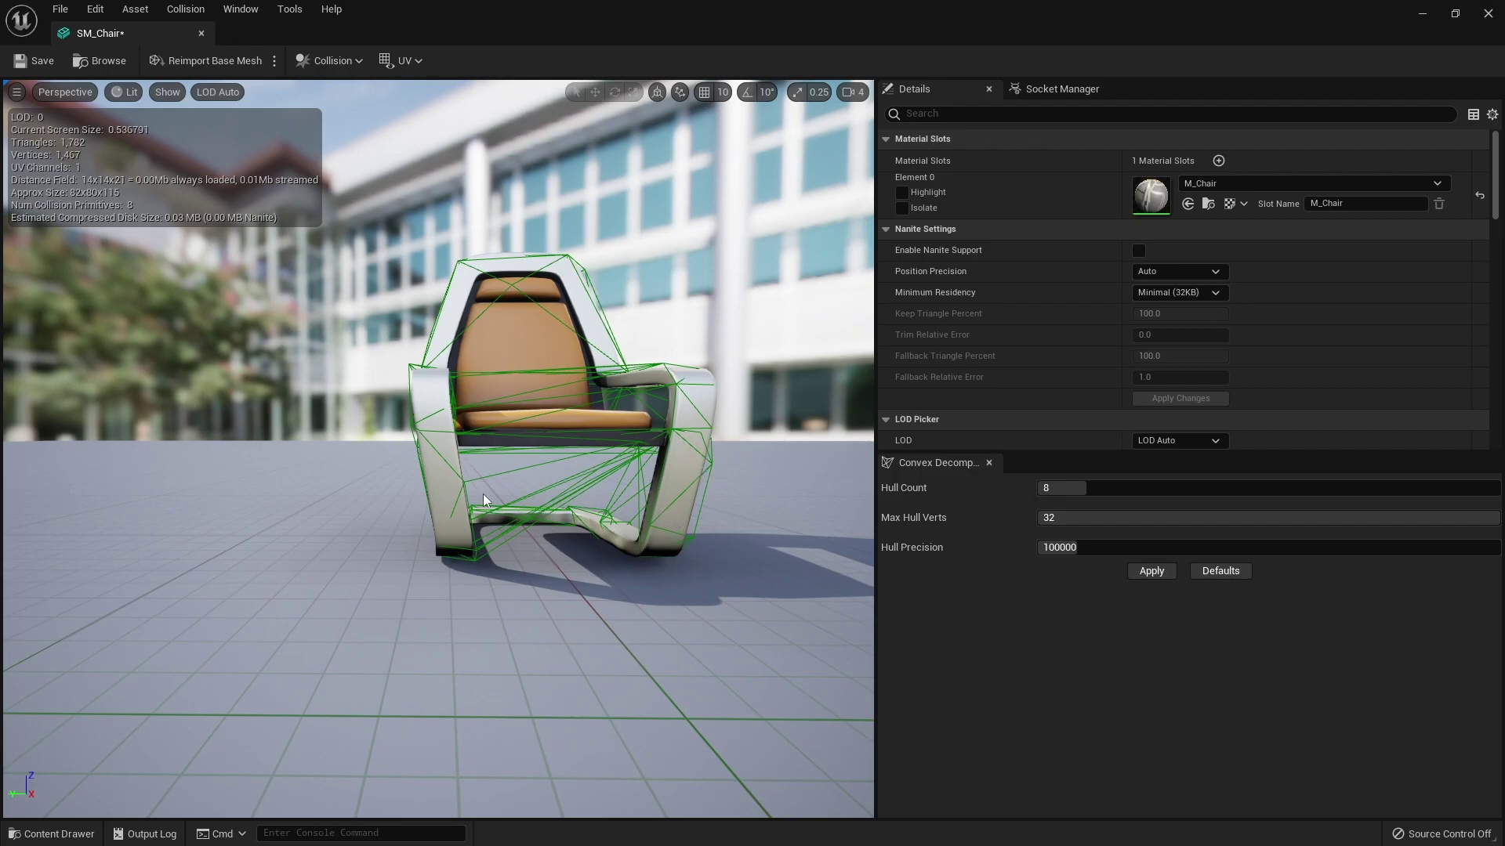
drag(482, 494, 564, 495)
click(511, 415)
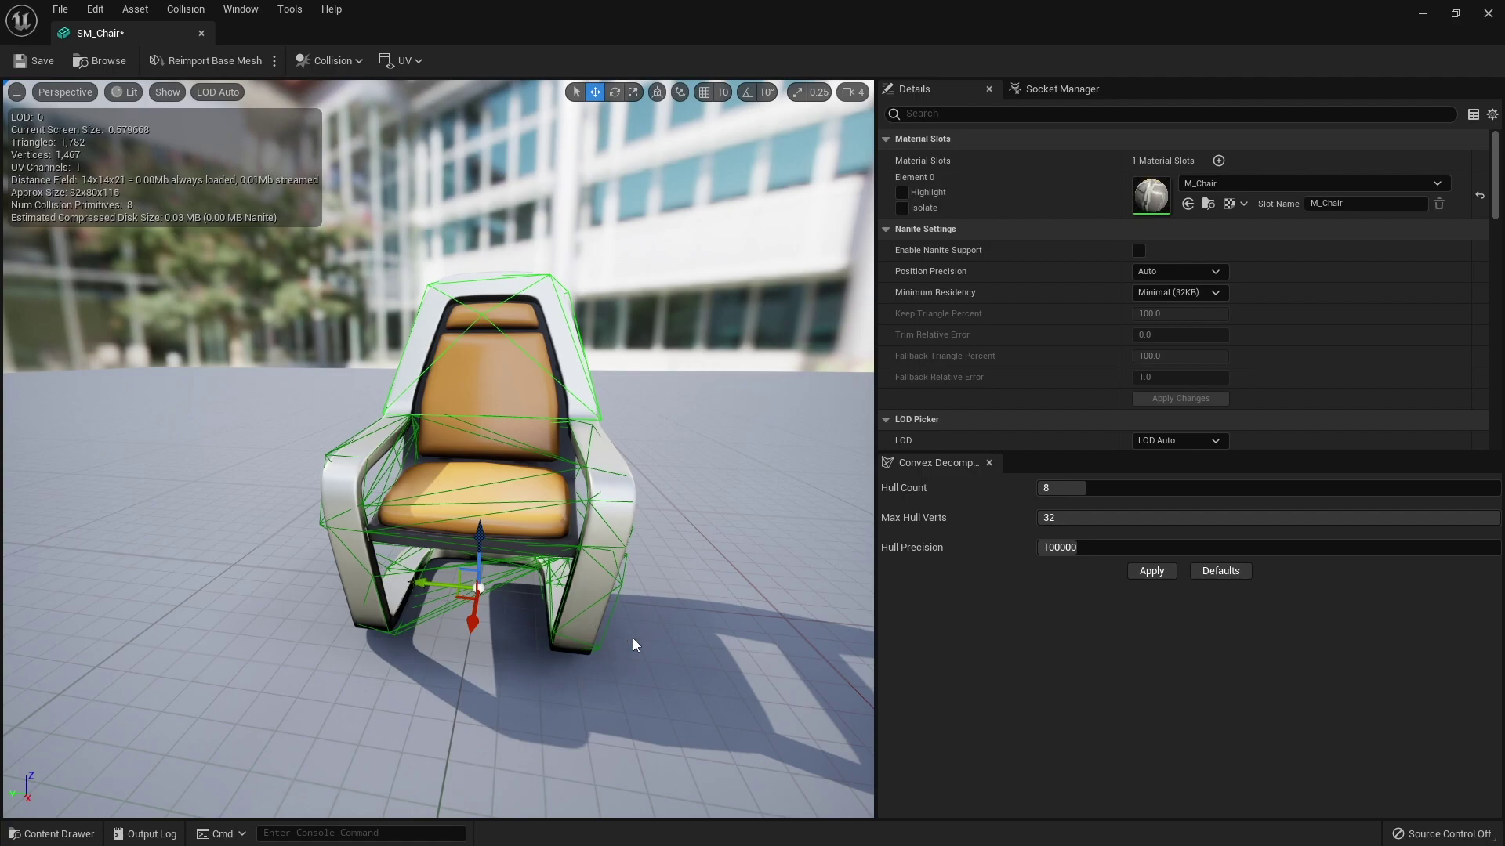
drag(635, 644, 565, 641)
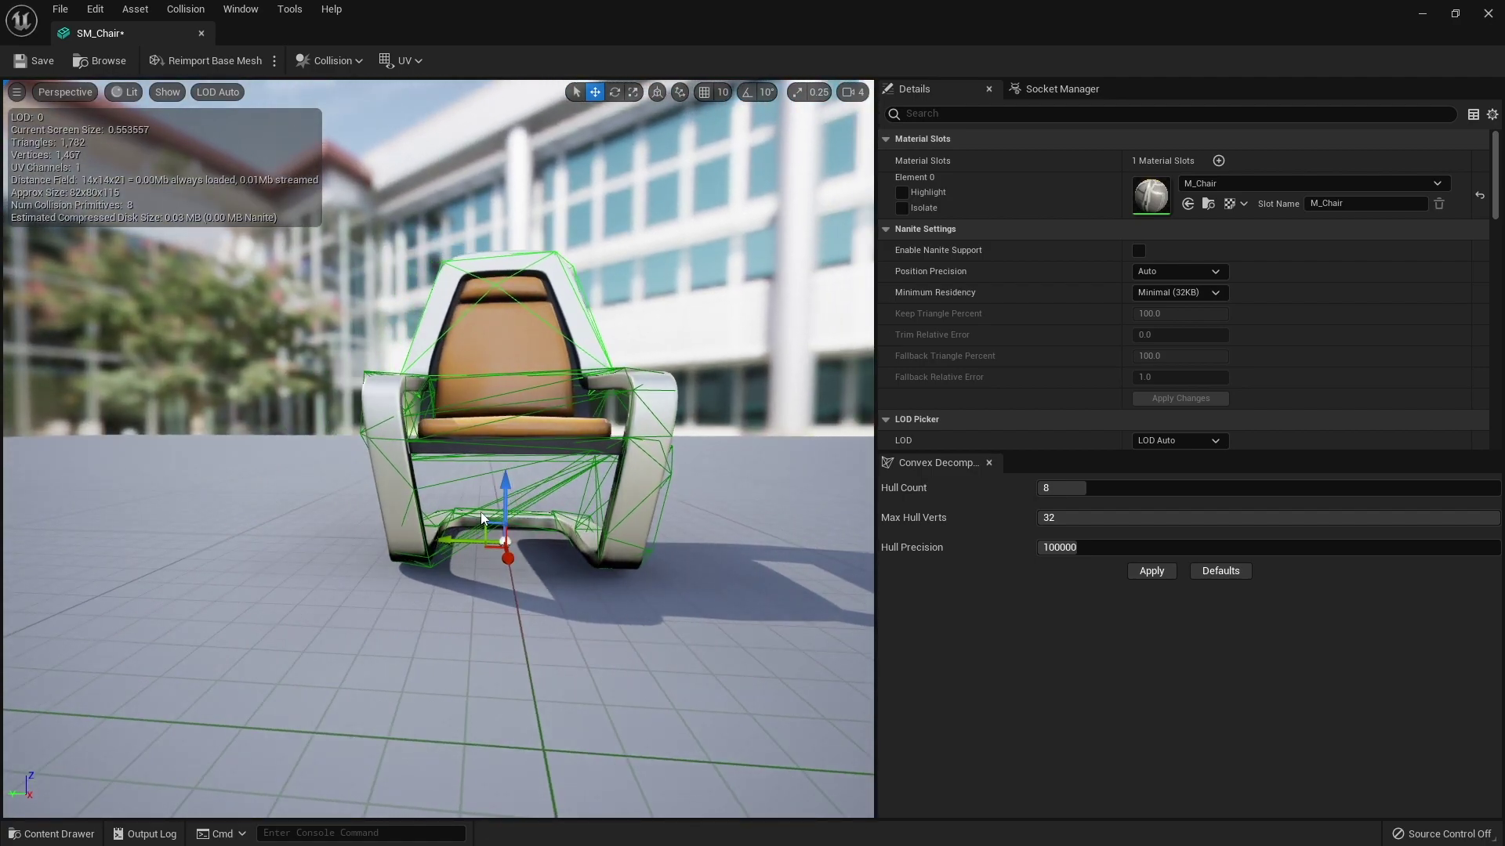
drag(578, 558, 572, 550)
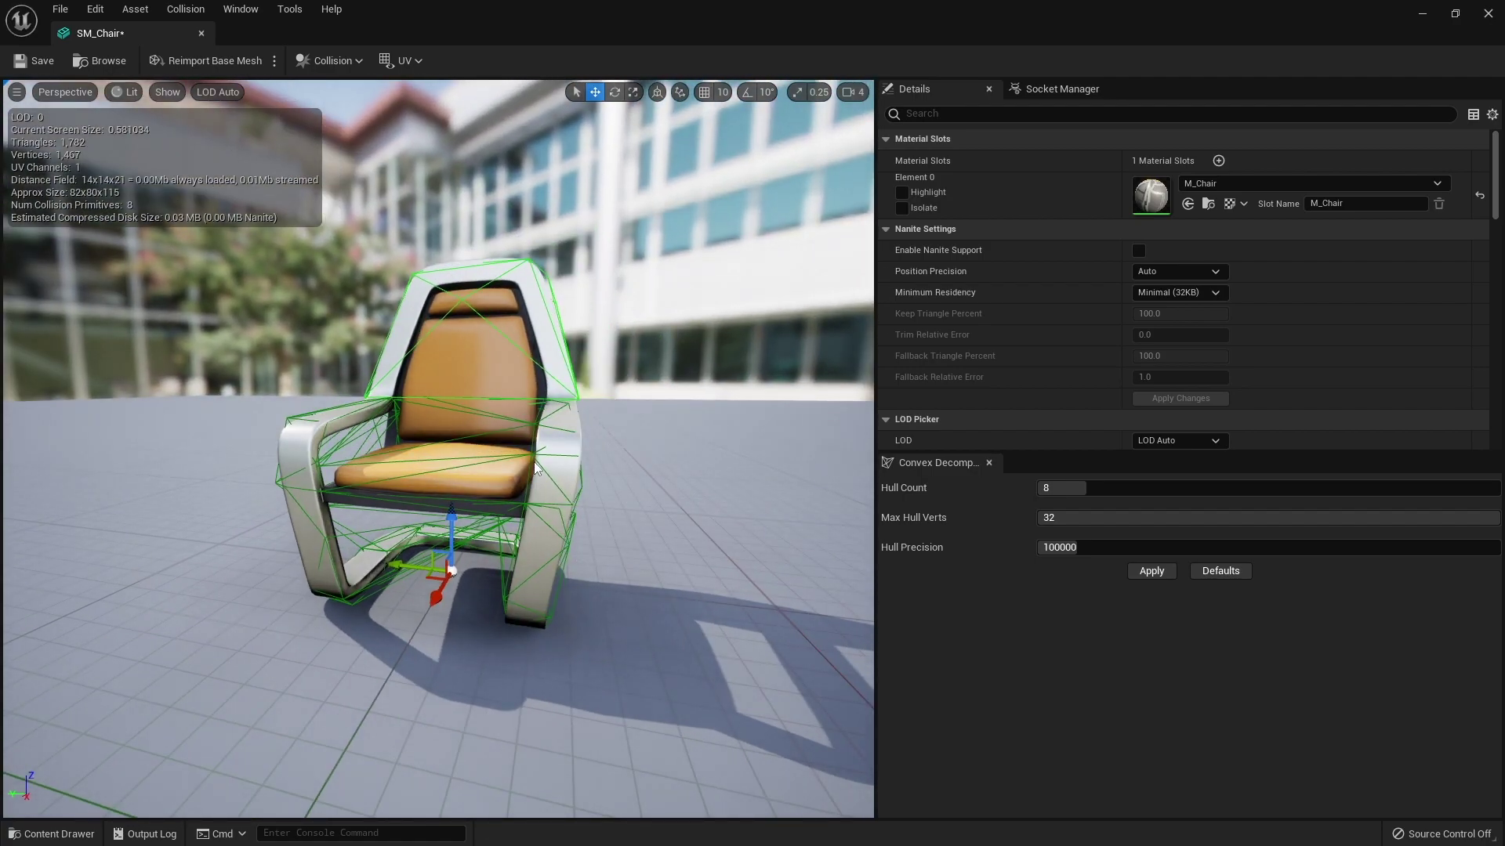
Remove the current convex collision and generate it again with Hull Count raised to 32
click(185, 8)
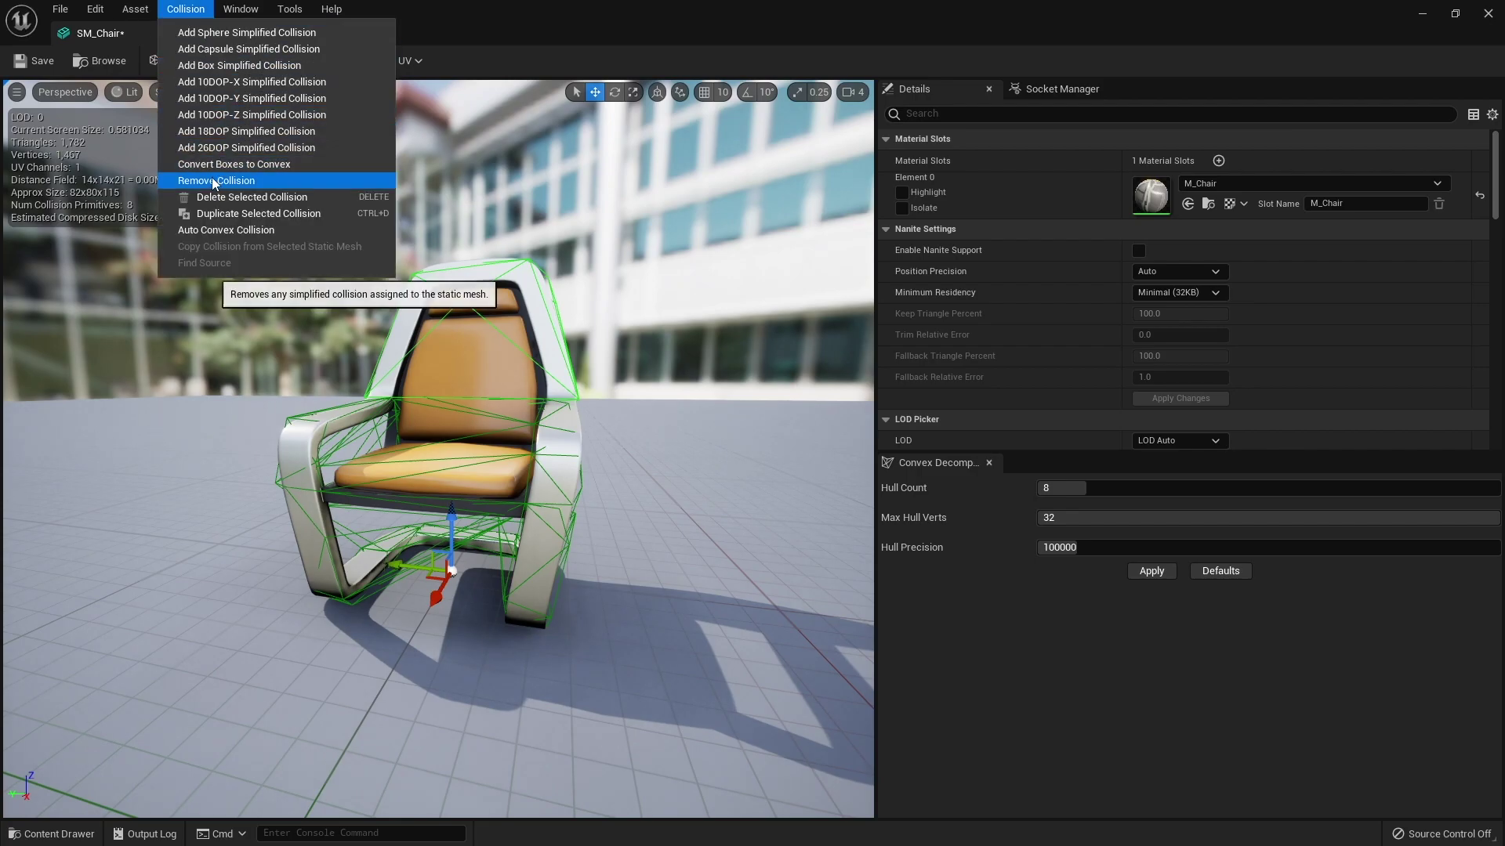
click(214, 181)
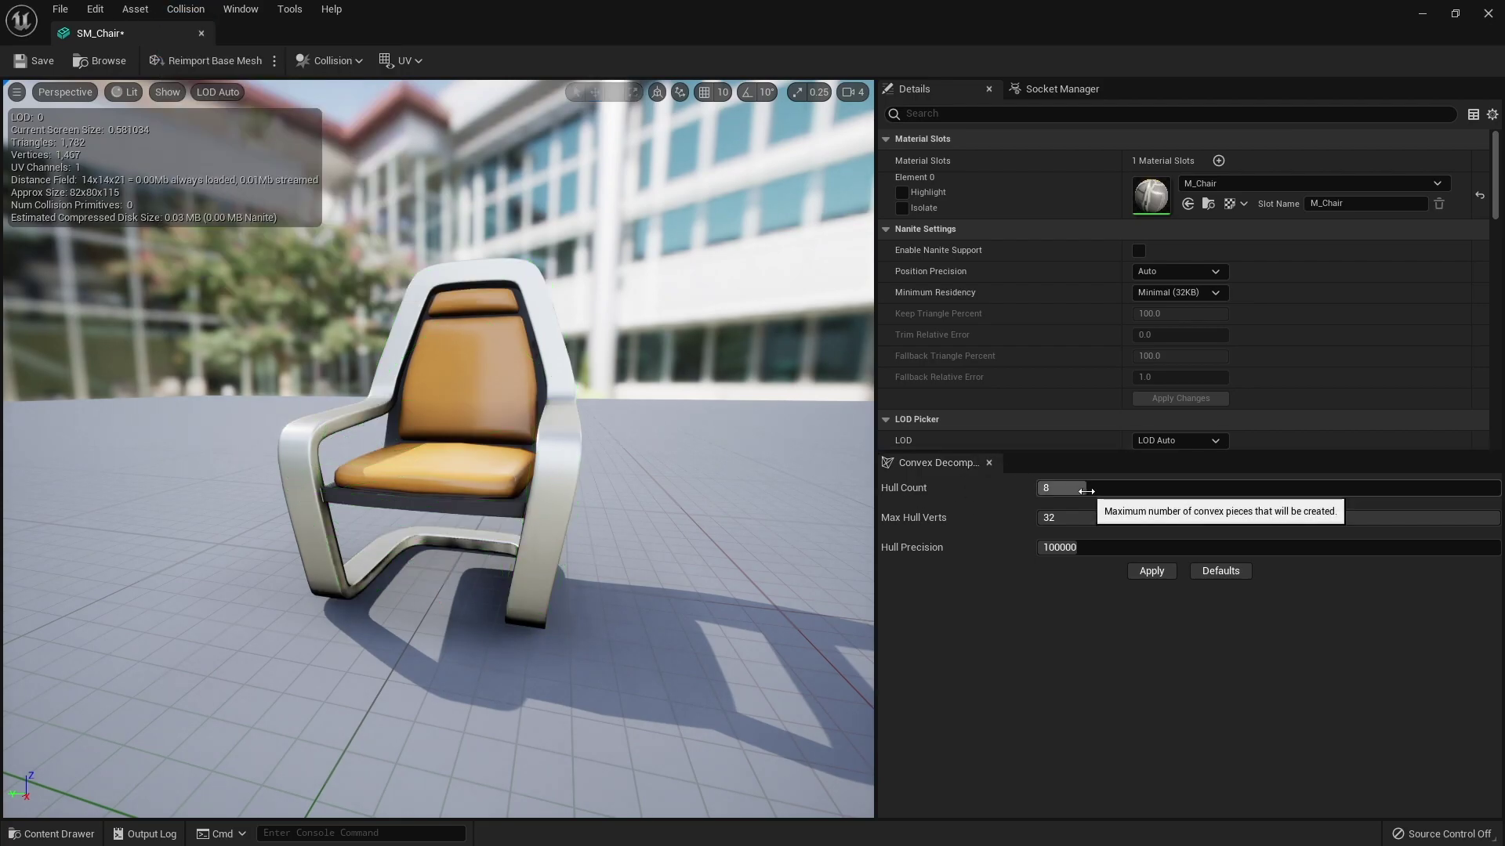
drag(1066, 487, 1264, 488)
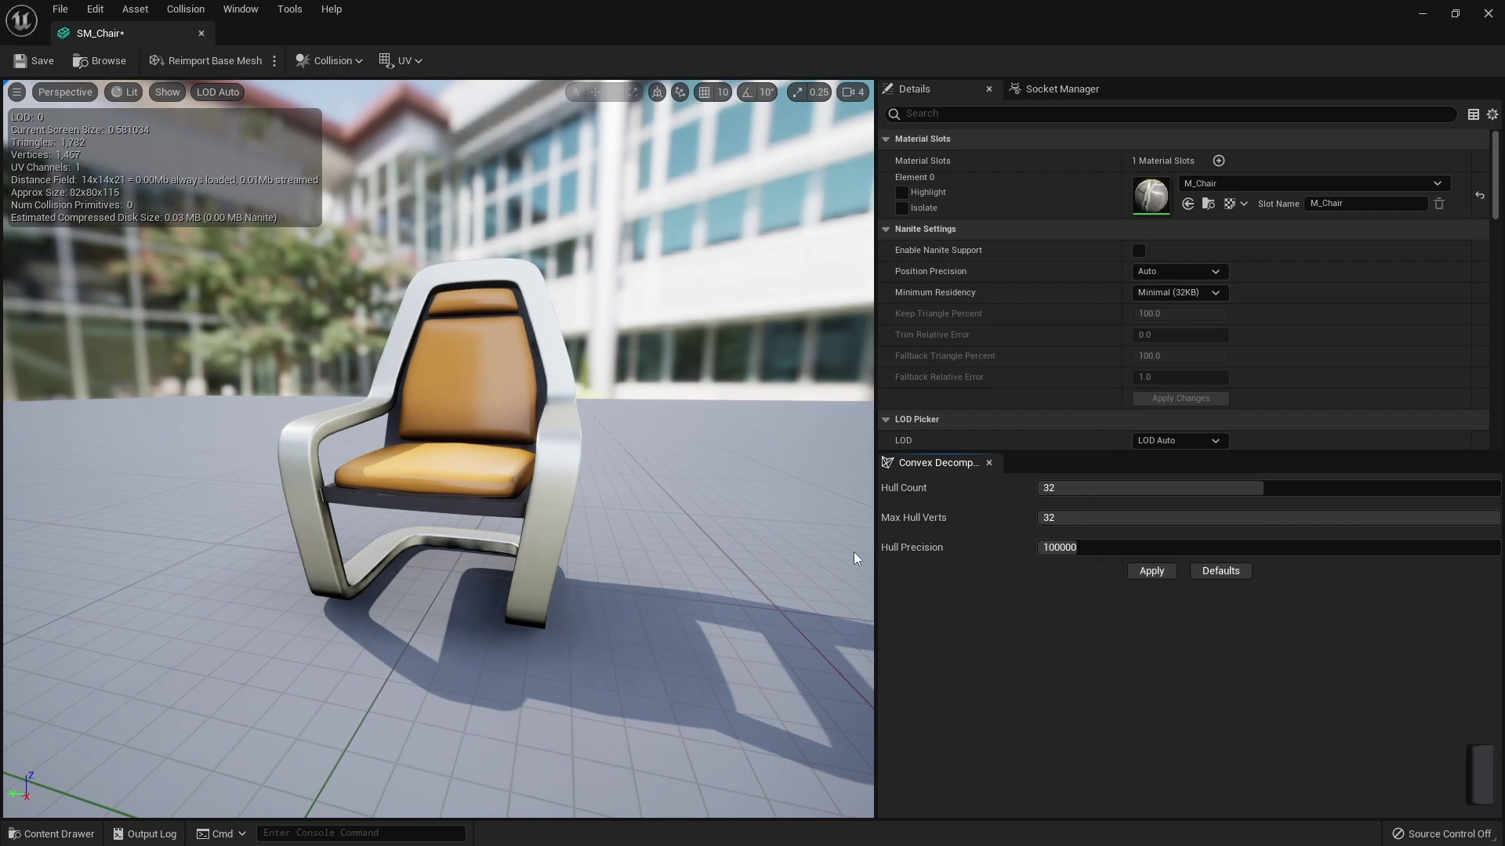
Inspect the denser convex hulls up close around the chair's backrest, seat, armrests and curved base
alt+drag(784, 596, 815, 603)
drag(596, 599, 372, 418)
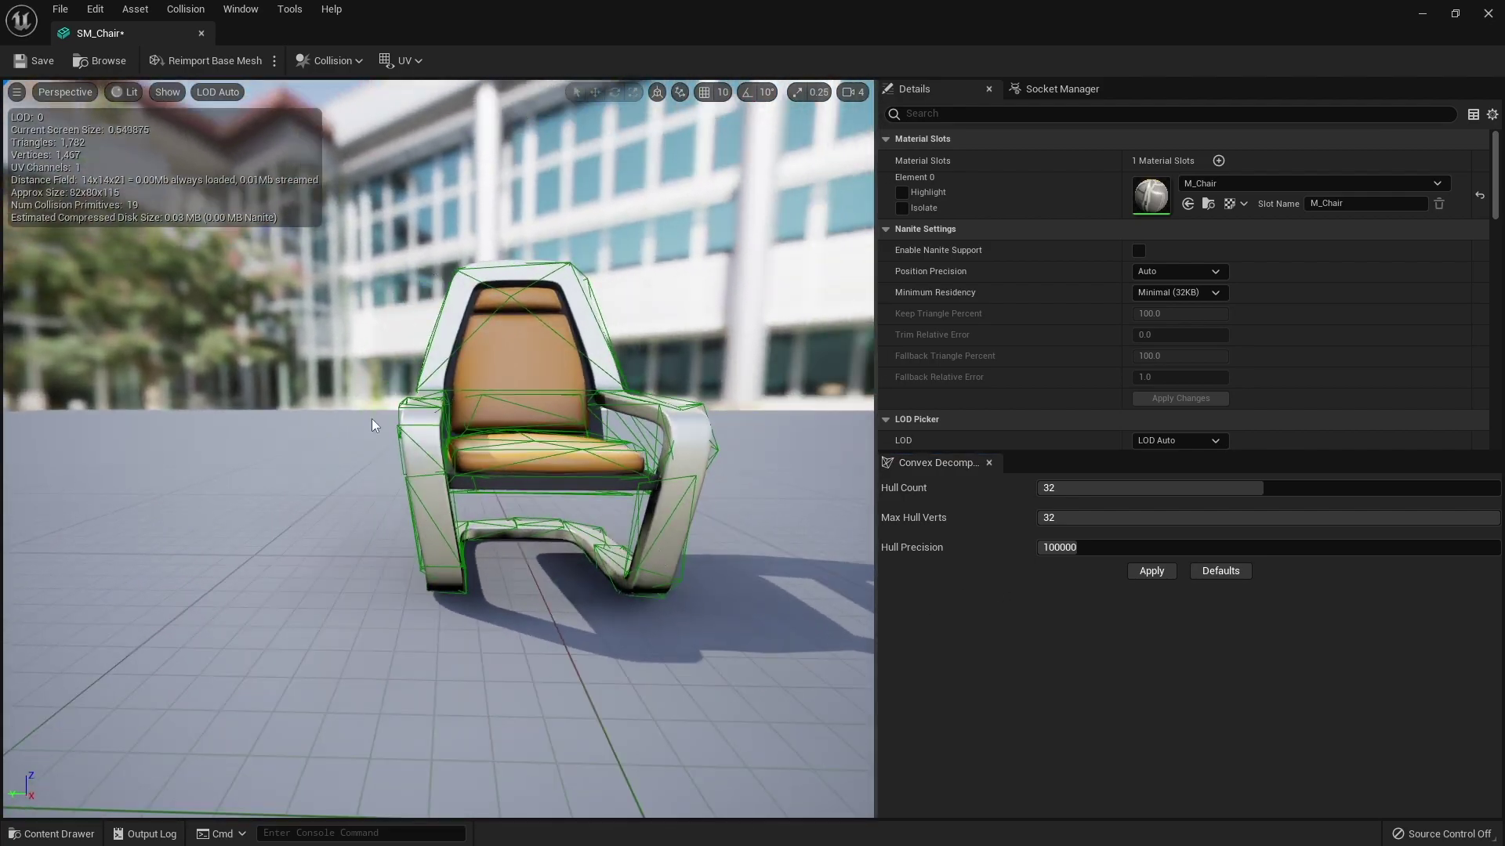
drag(396, 498, 479, 546)
click(601, 480)
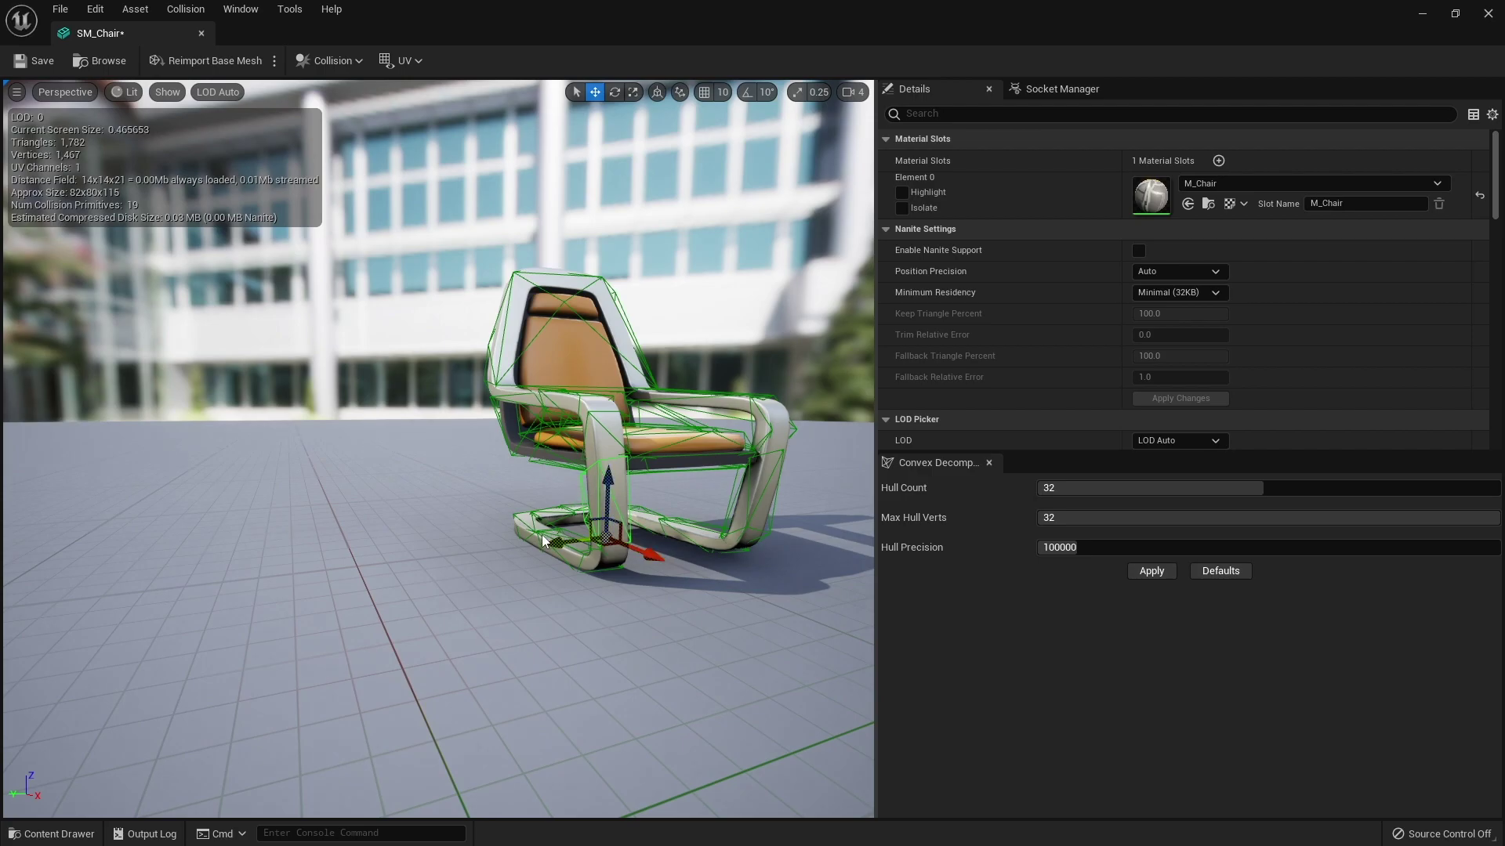
drag(542, 537, 520, 515)
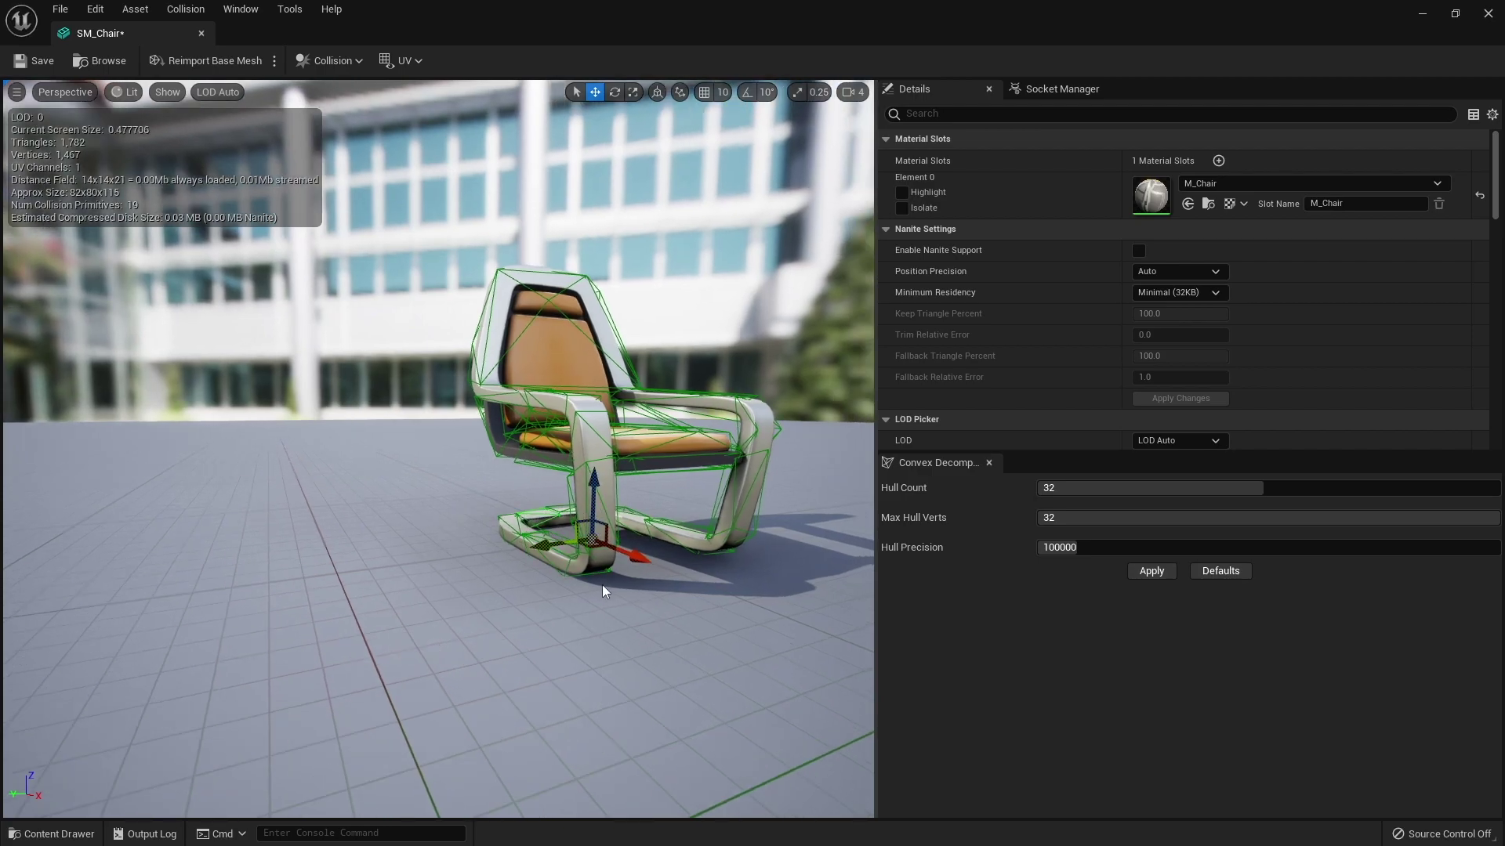
drag(602, 584, 602, 549)
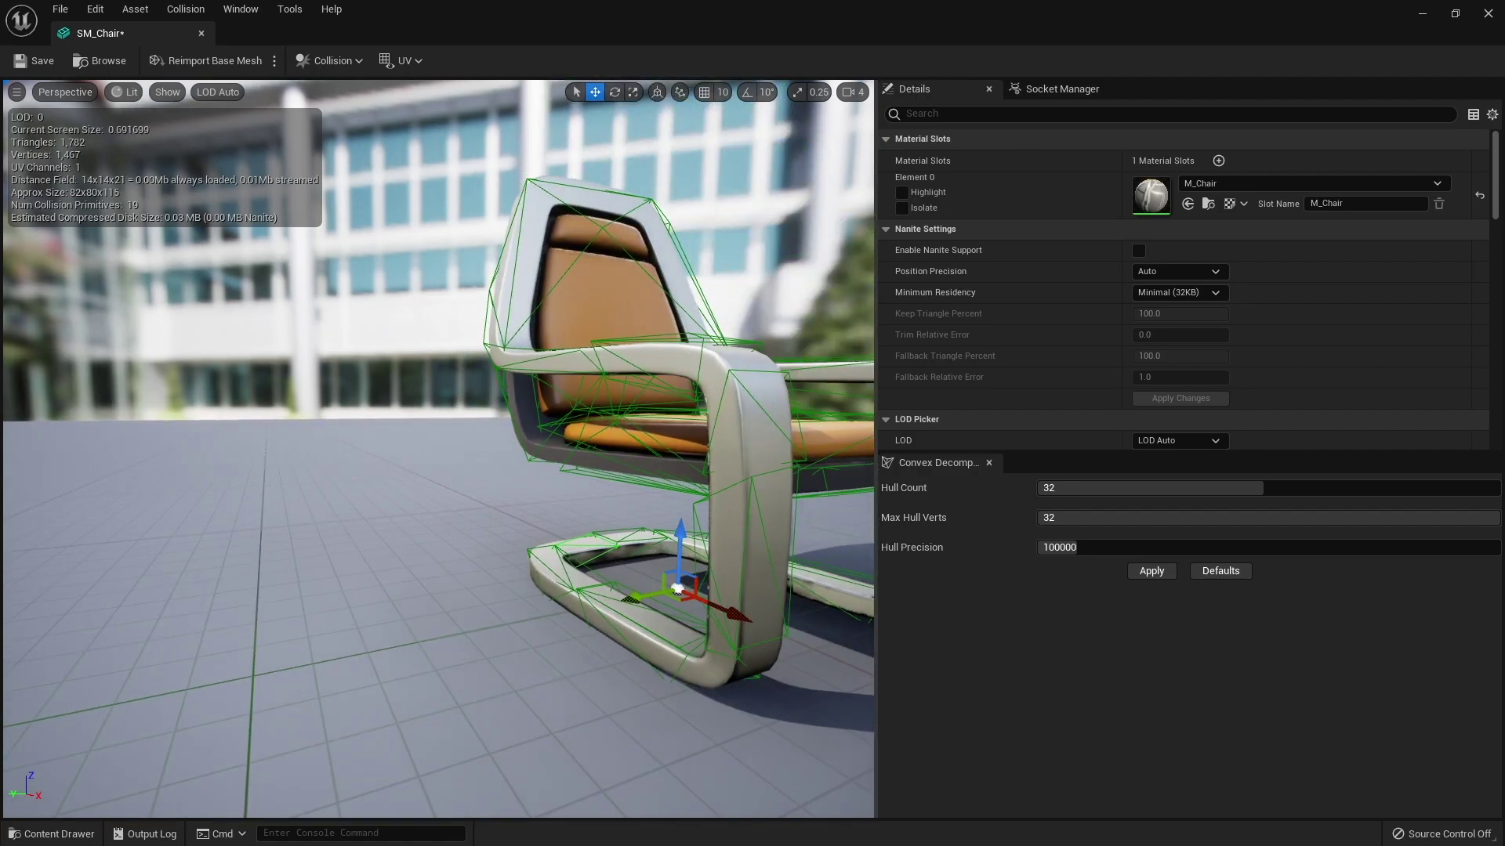
alt+drag(525, 600, 374, 448)
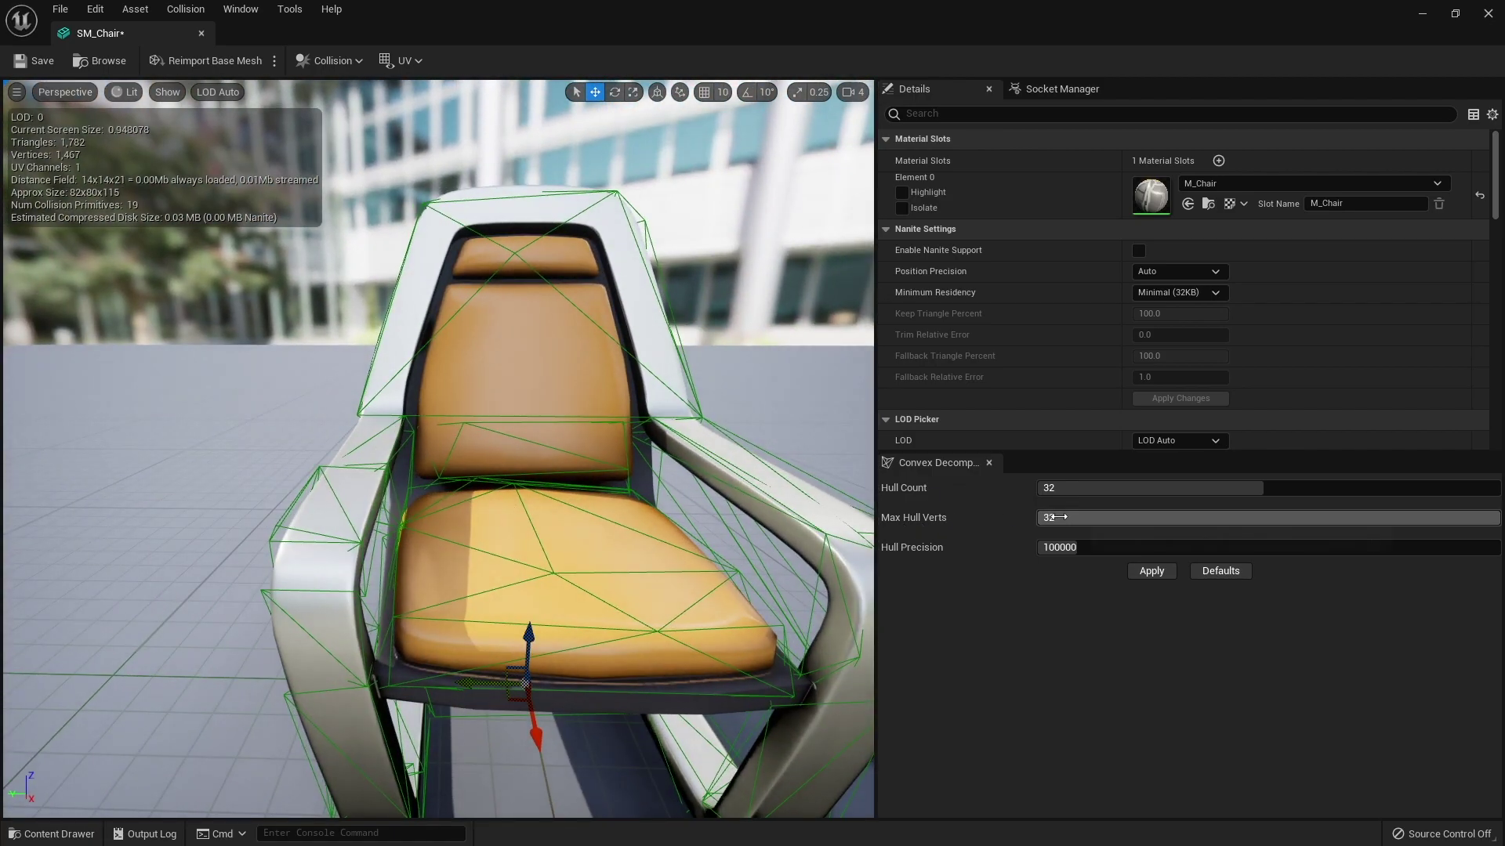
click(588, 571)
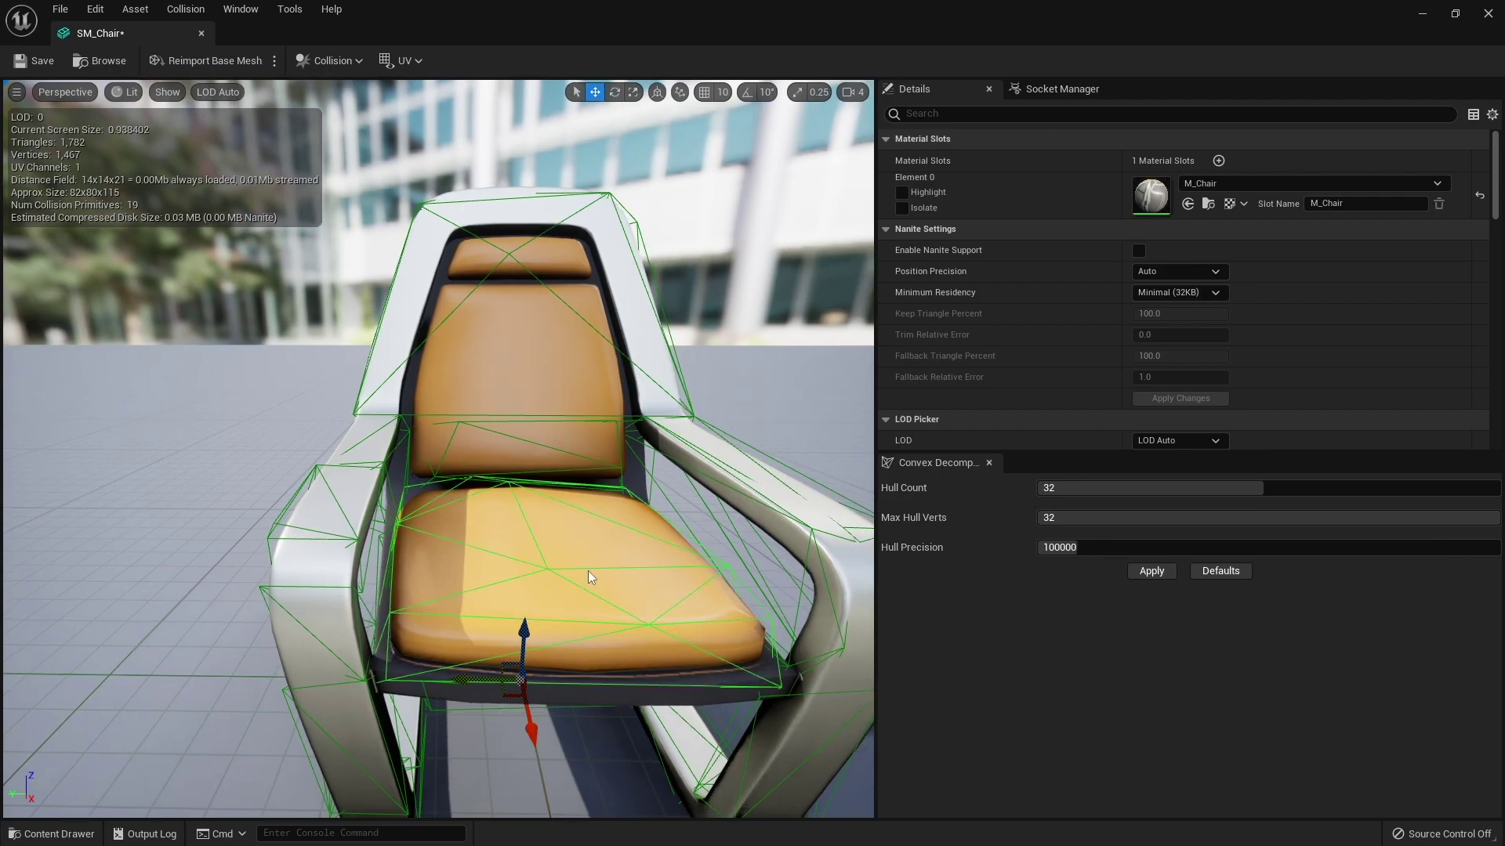
drag(548, 633, 757, 275)
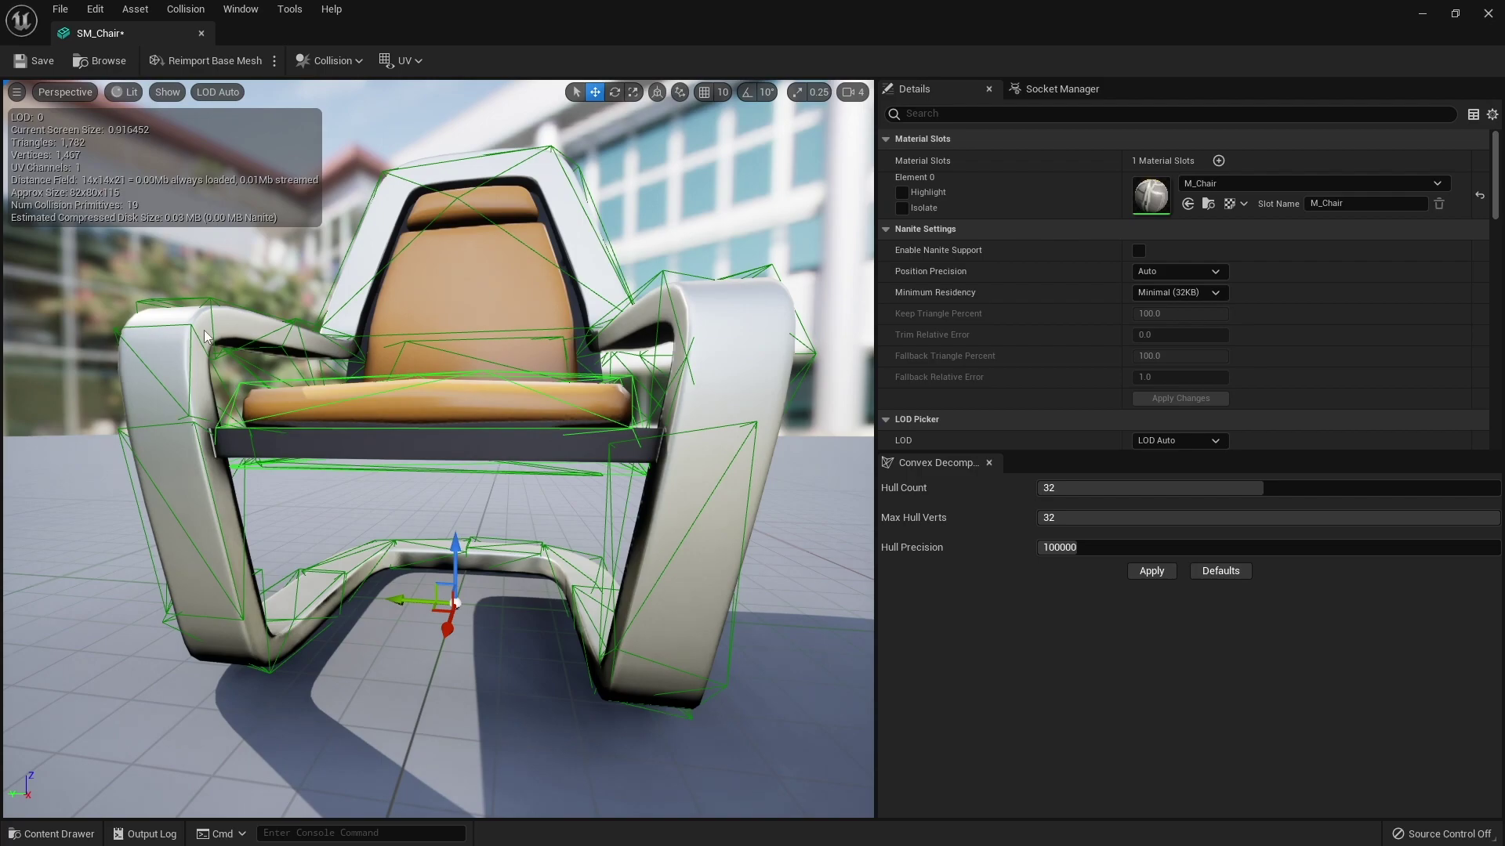
right_drag(204, 330, 267, 368)
alt+drag(633, 569, 345, 549)
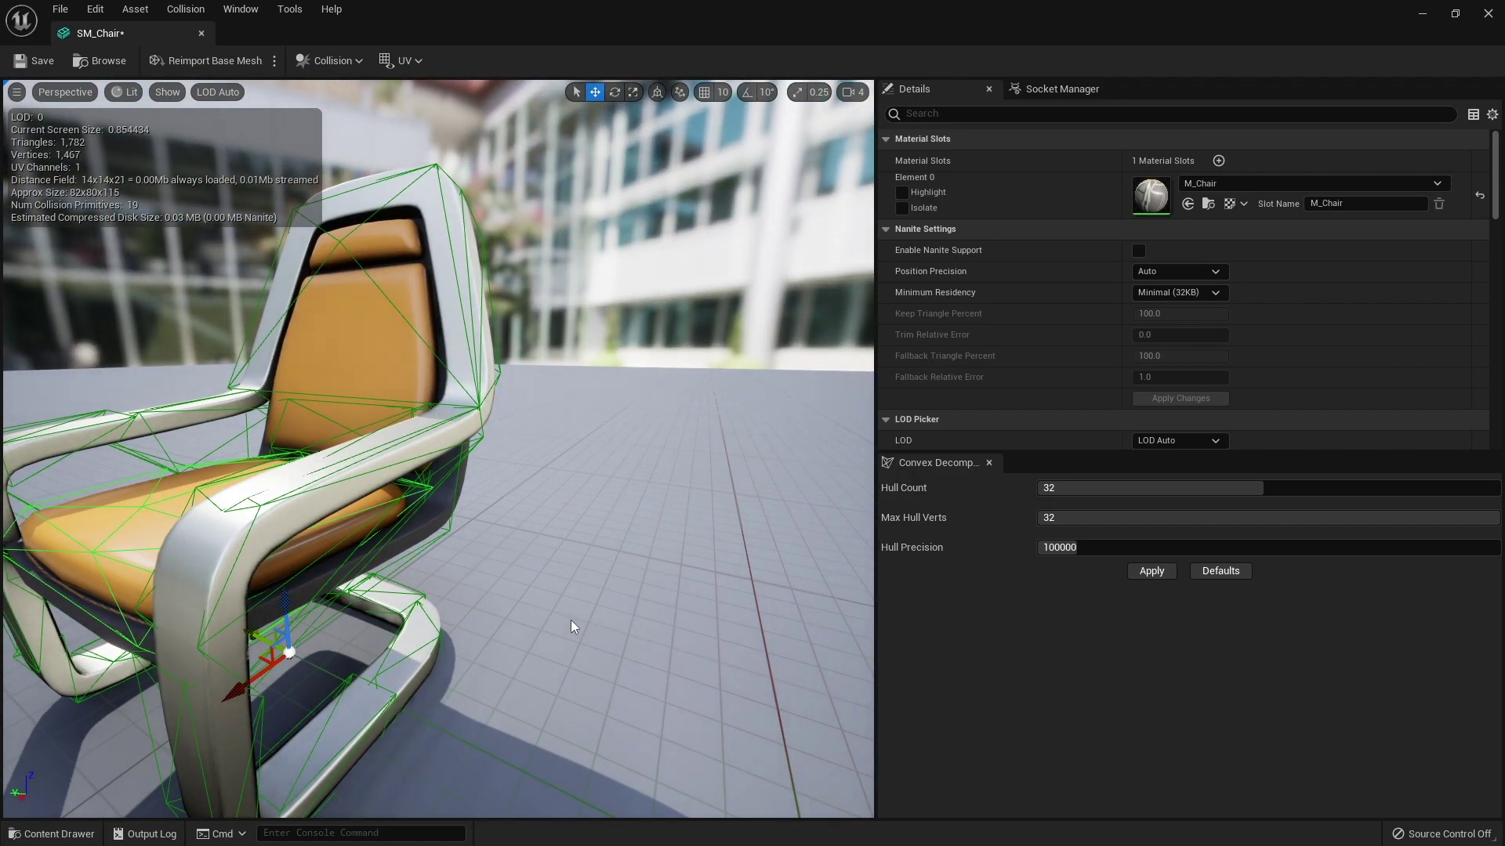